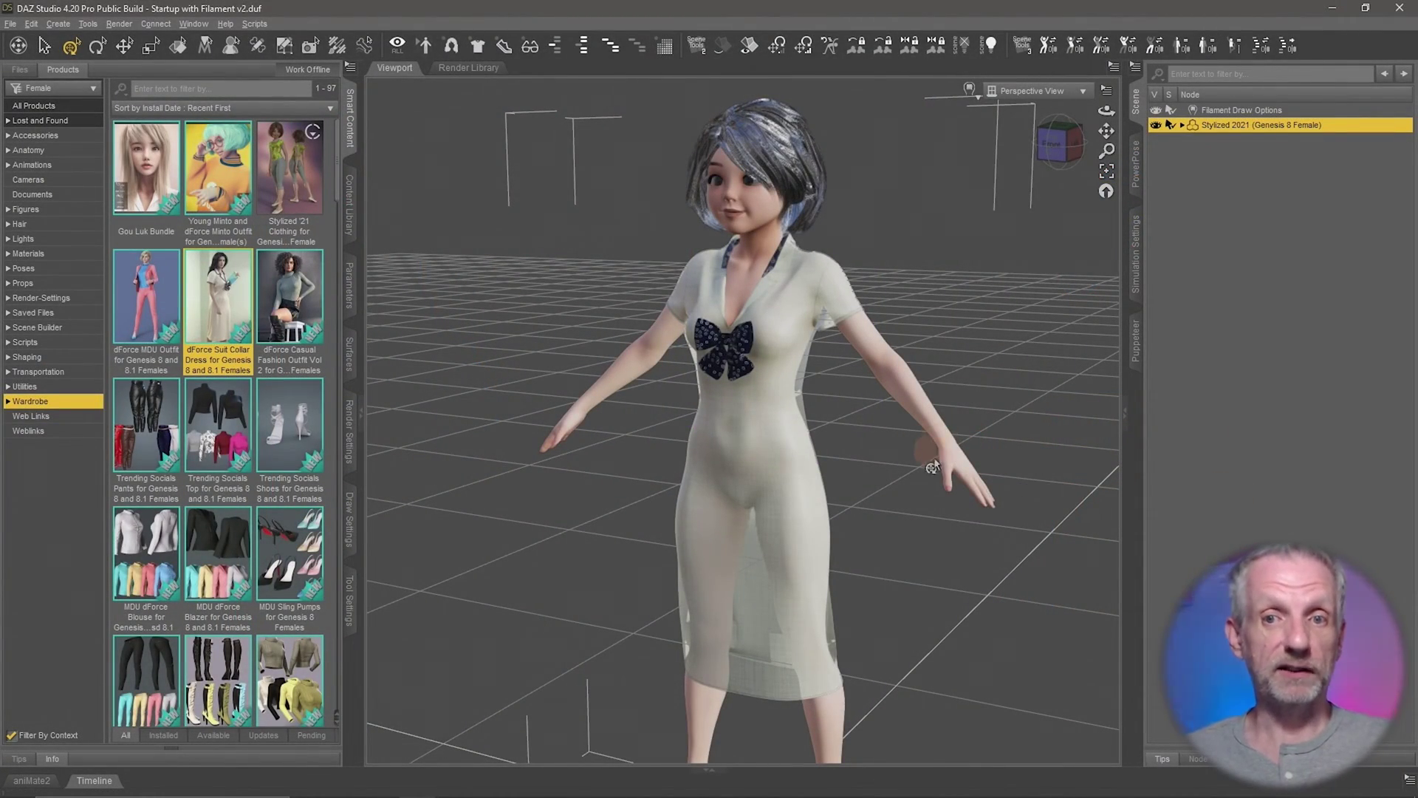
pyautogui.keyDown('ctrl'); pyautogui.keyDown('alt'); pyautogui.moveTo(921, 462); pyautogui.dragTo(926, 461); pyautogui.keyUp('alt'); pyautogui.keyUp('ctrl')
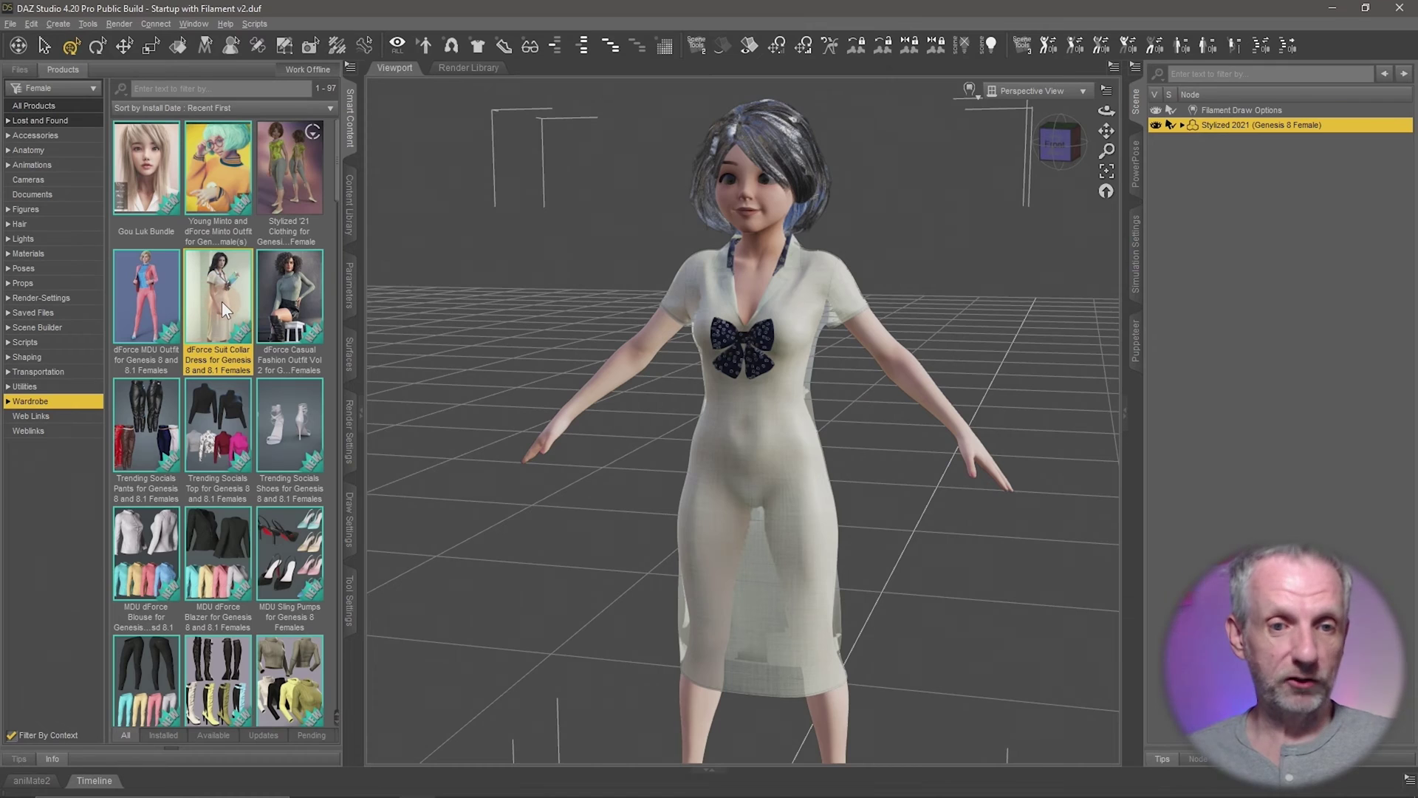
pyautogui.moveTo(222, 299)
pyautogui.mouseDown()
pyautogui.moveTo(477, 331)
pyautogui.moveTo(686, 398)
pyautogui.moveTo(378, 394)
pyautogui.mouseUp()
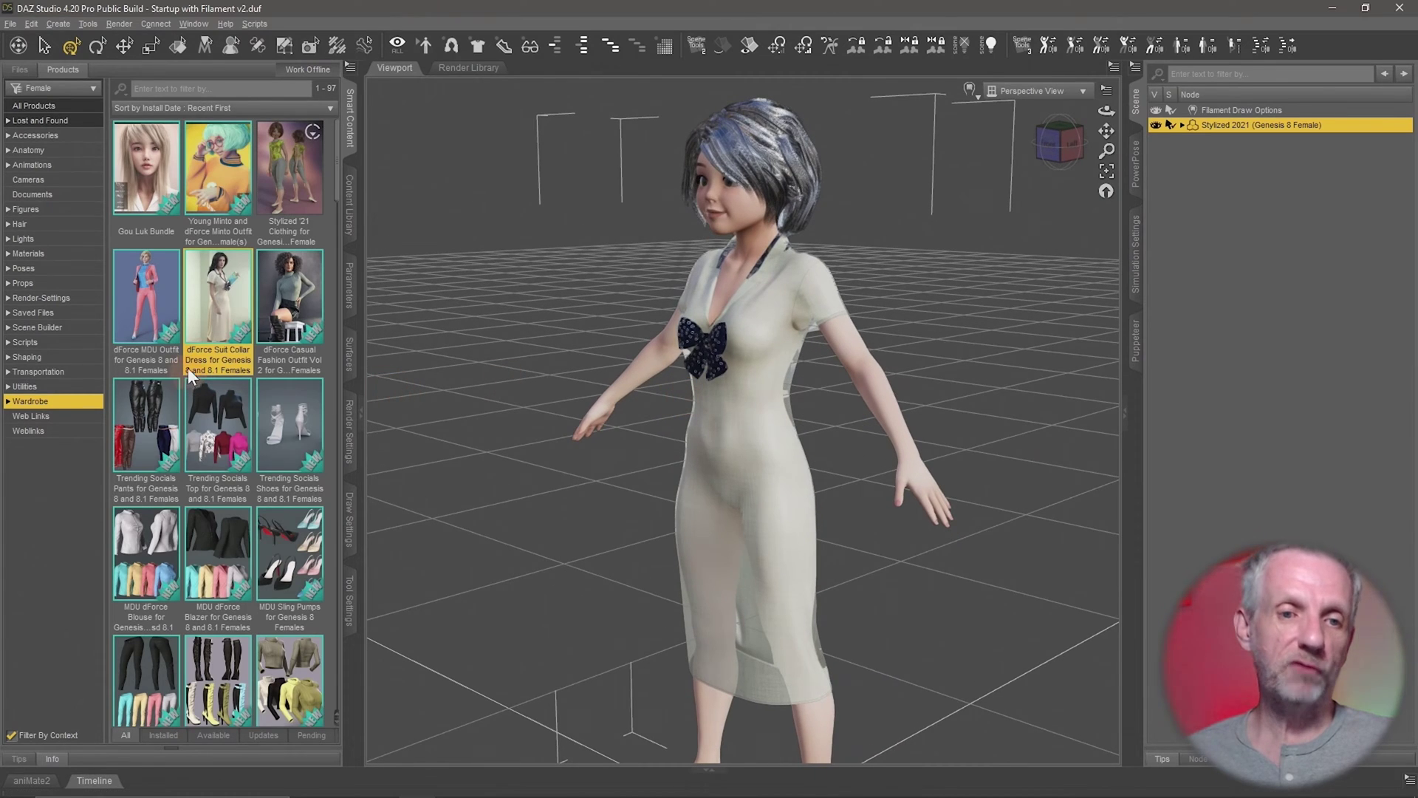
pyautogui.moveTo(210, 348); pyautogui.dragTo(598, 419)
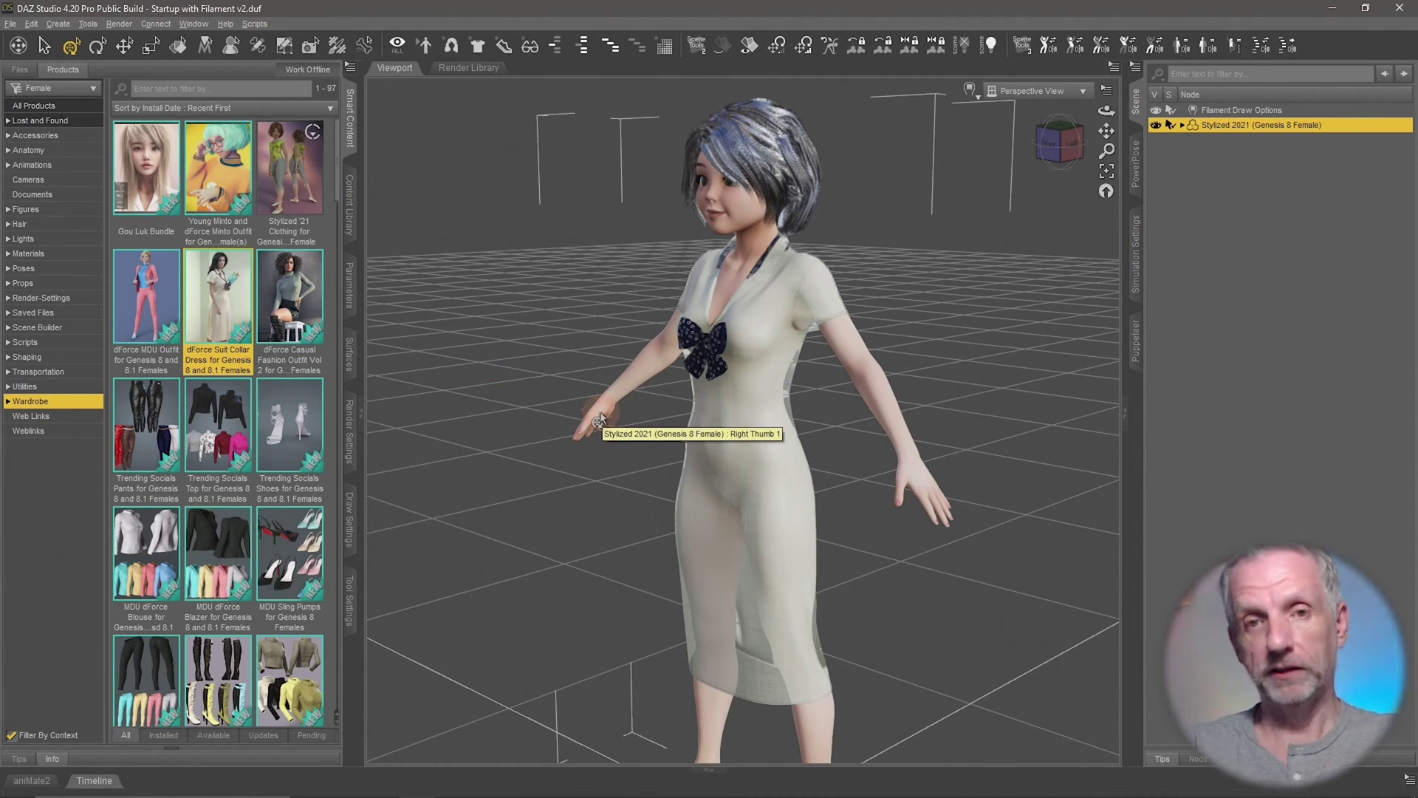
pyautogui.moveTo(598, 420); pyautogui.dragTo(772, 459)
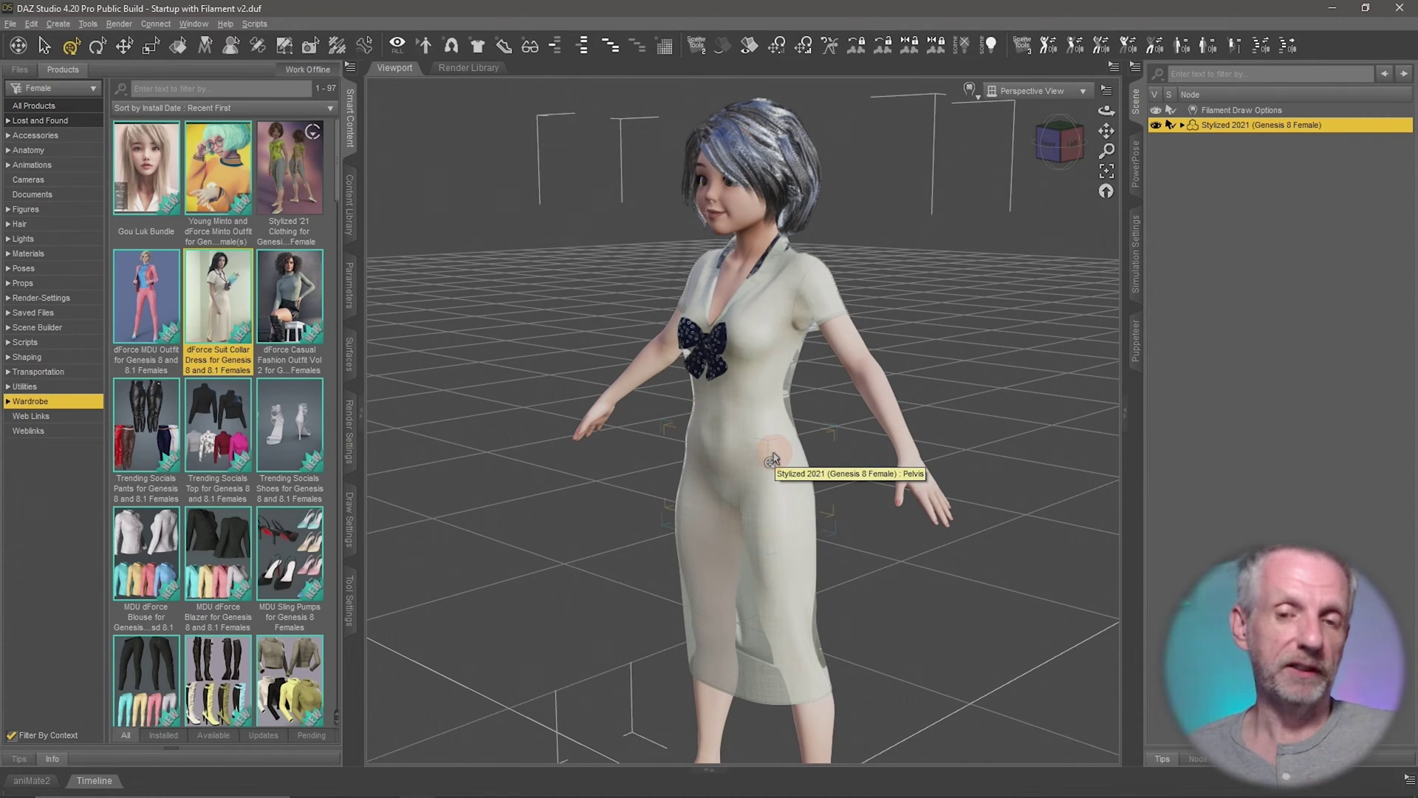
pyautogui.moveTo(424, 380); pyautogui.dragTo(219, 179)
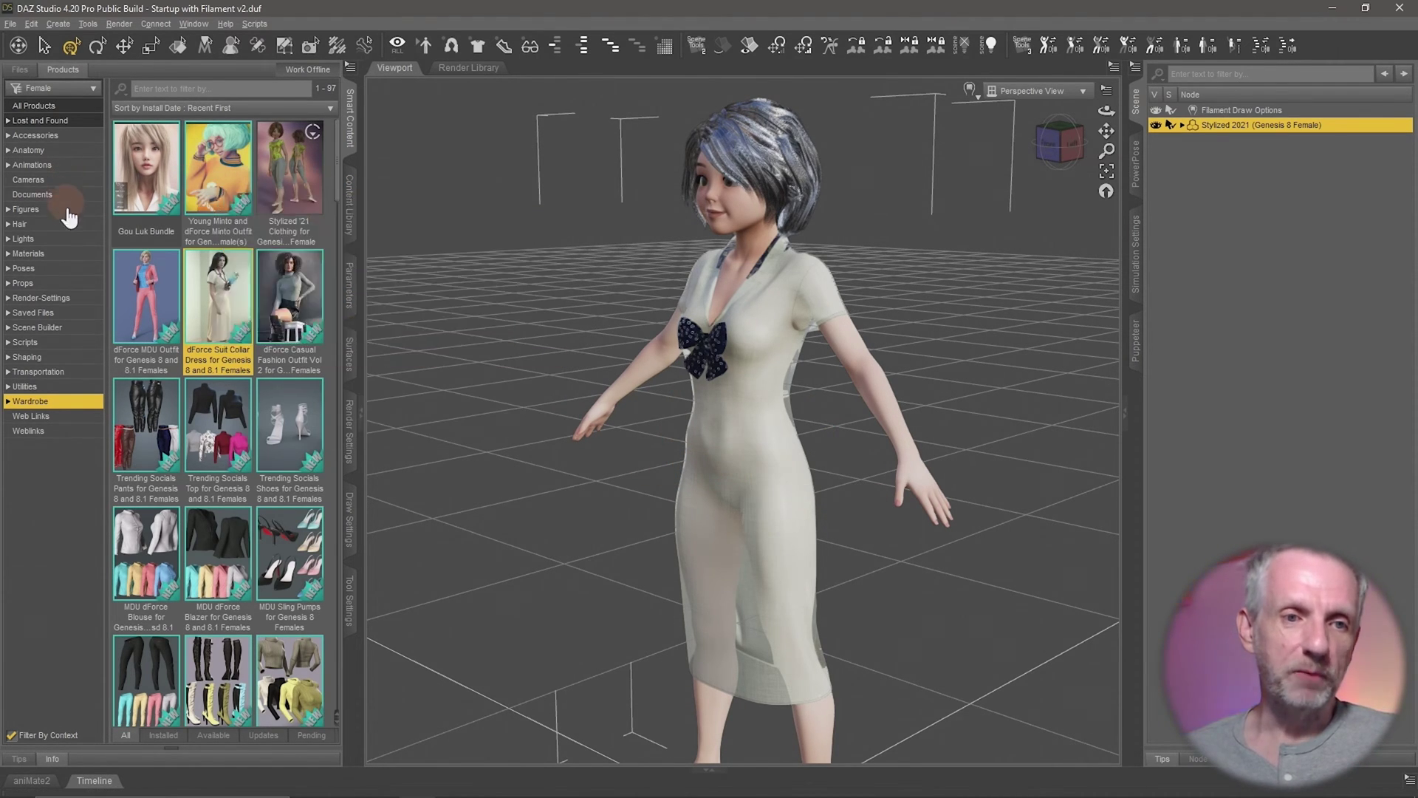
# Open the Fresh Beauty Poses for Genesis 8 Female product and apply the Fresh Beauty Female Base 08 pose to the figure.
pyautogui.click(52, 269)
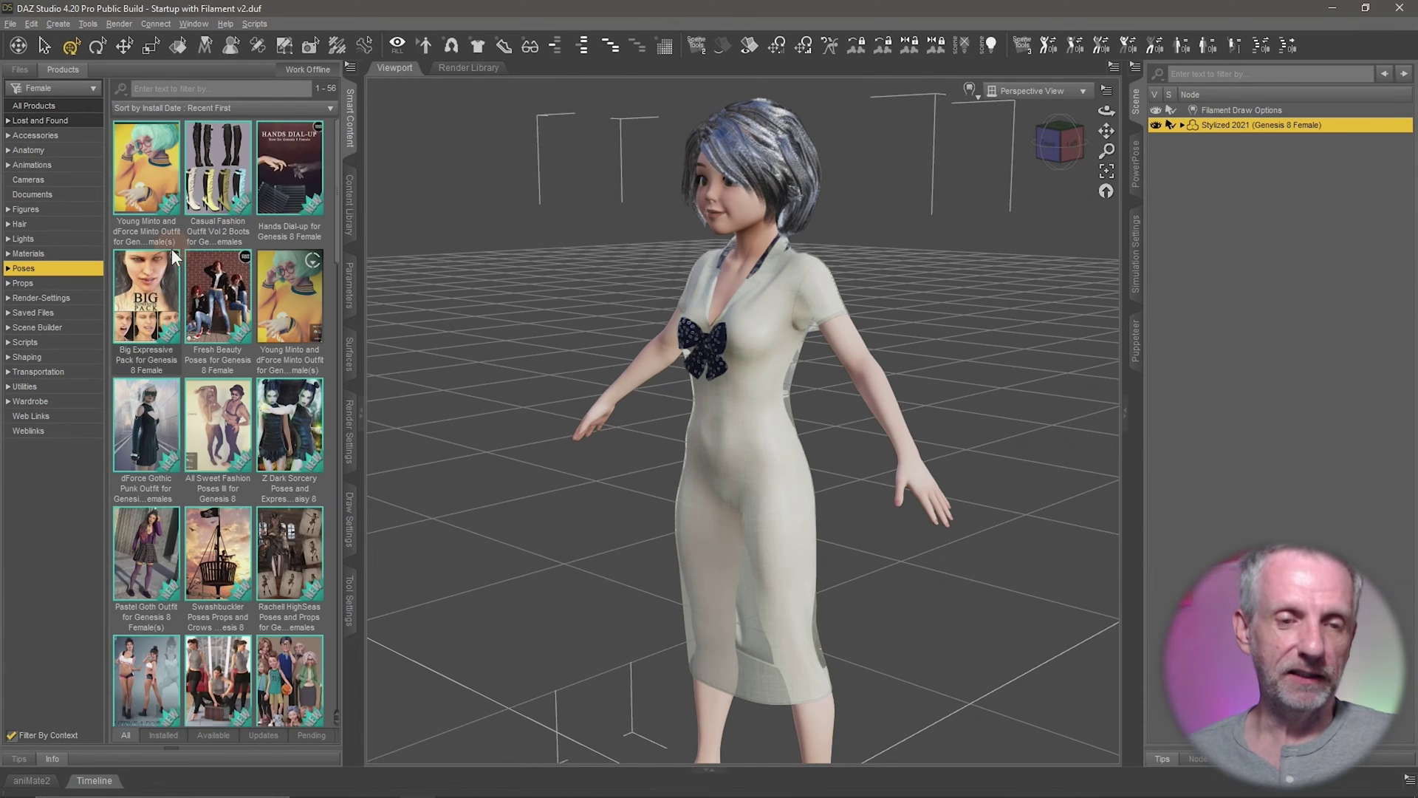
pyautogui.doubleClick(226, 303)
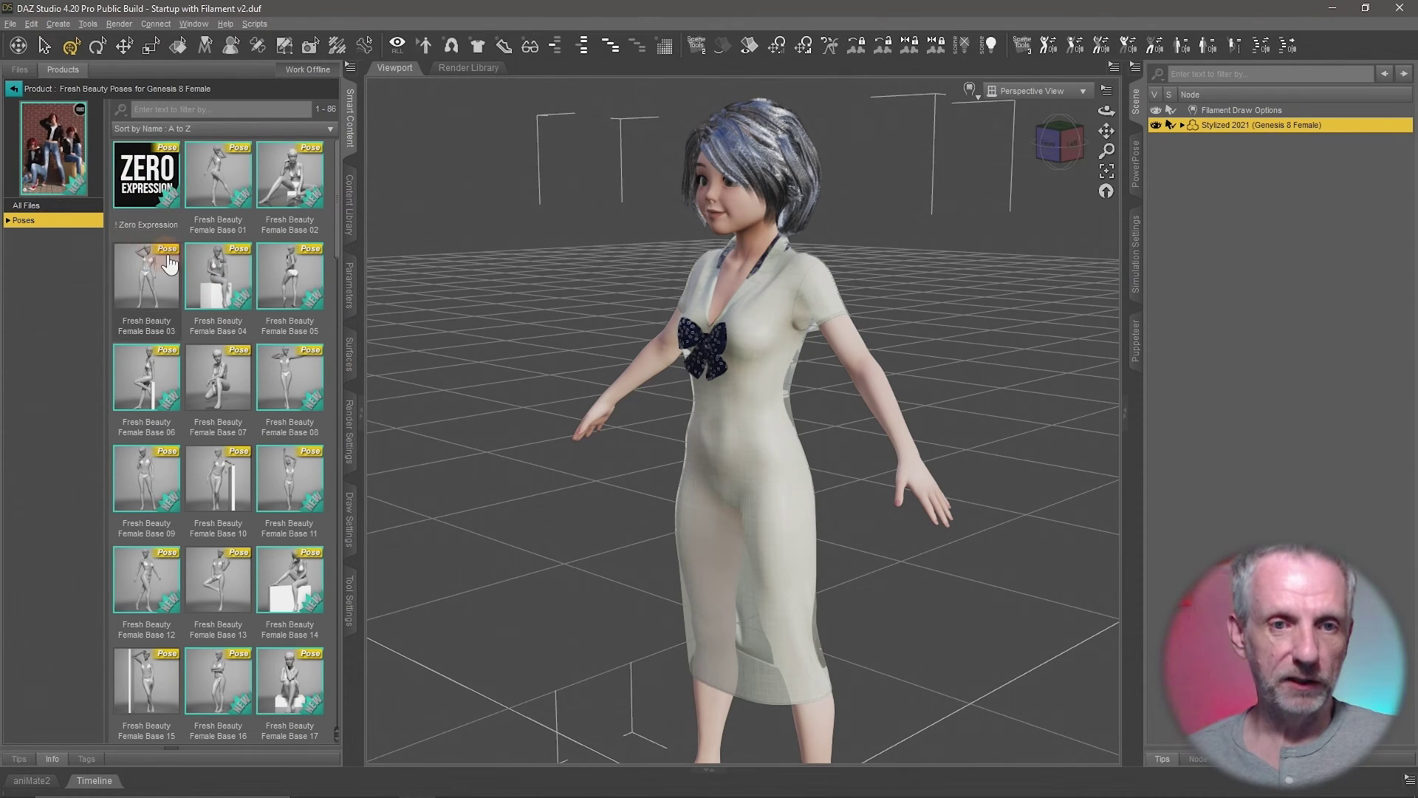
pyautogui.moveTo(319, 418); pyautogui.dragTo(560, 441)
pyautogui.moveTo(631, 436); pyautogui.dragTo(615, 438, button='middle')
pyautogui.moveTo(615, 439)
pyautogui.mouseDown()
pyautogui.moveTo(644, 441)
pyautogui.moveTo(627, 436)
pyautogui.mouseUp()
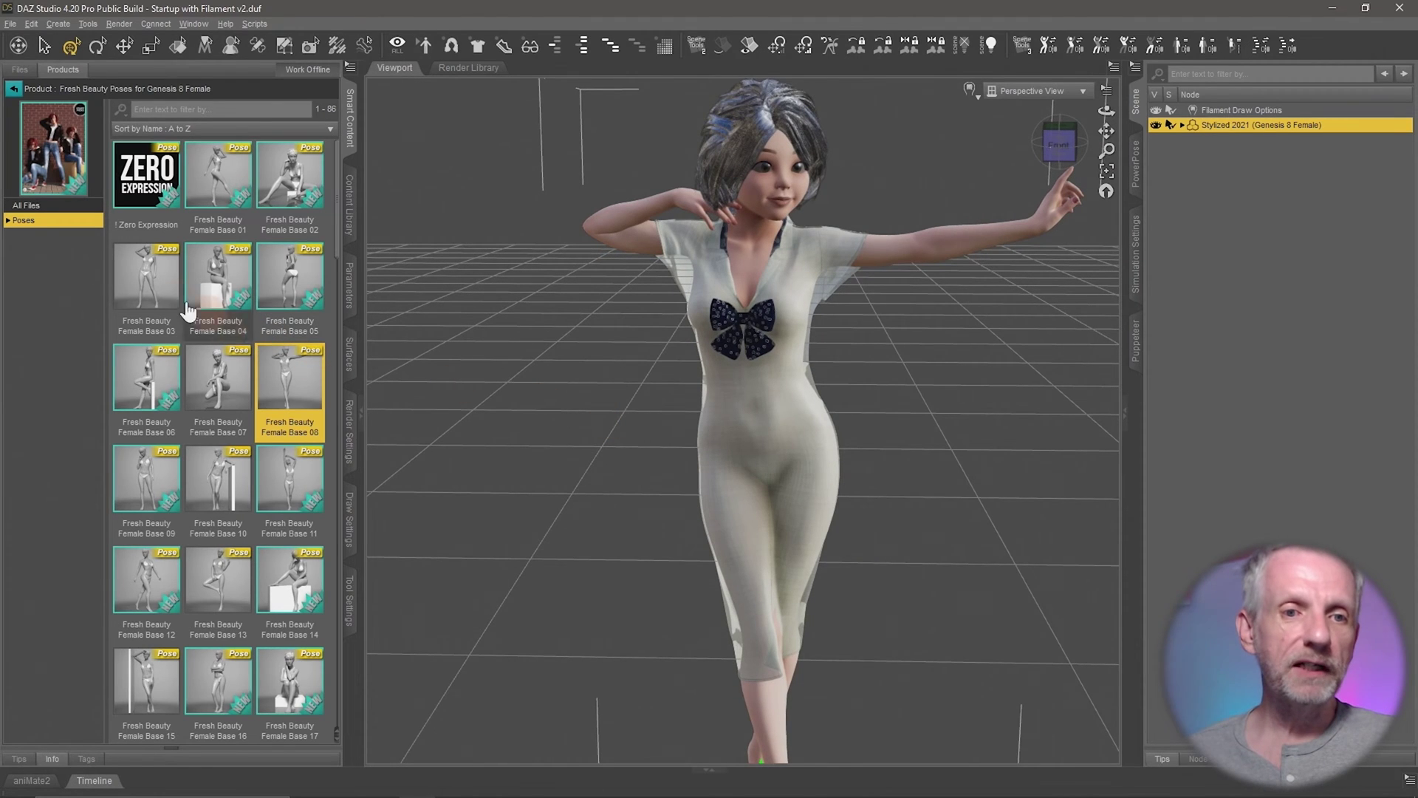
# Try the Fresh Beauty Female Base 03 pose on the figure and inspect the dress from the front and back.
pyautogui.doubleClick(155, 268)
pyautogui.moveTo(724, 477); pyautogui.dragTo(726, 470, button='middle')
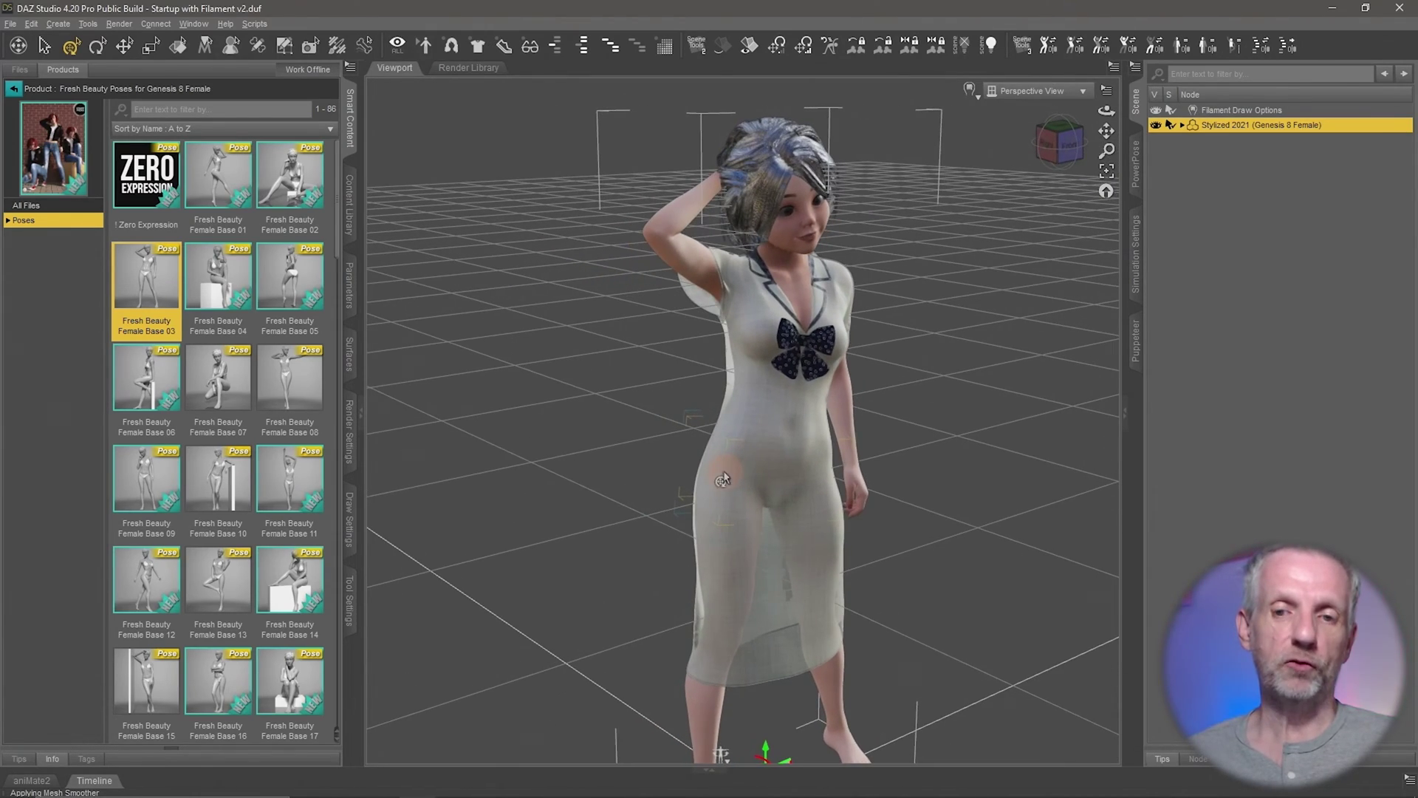
pyautogui.moveTo(726, 470)
pyautogui.mouseDown()
pyautogui.moveTo(794, 415)
pyautogui.moveTo(751, 464)
pyautogui.mouseUp()
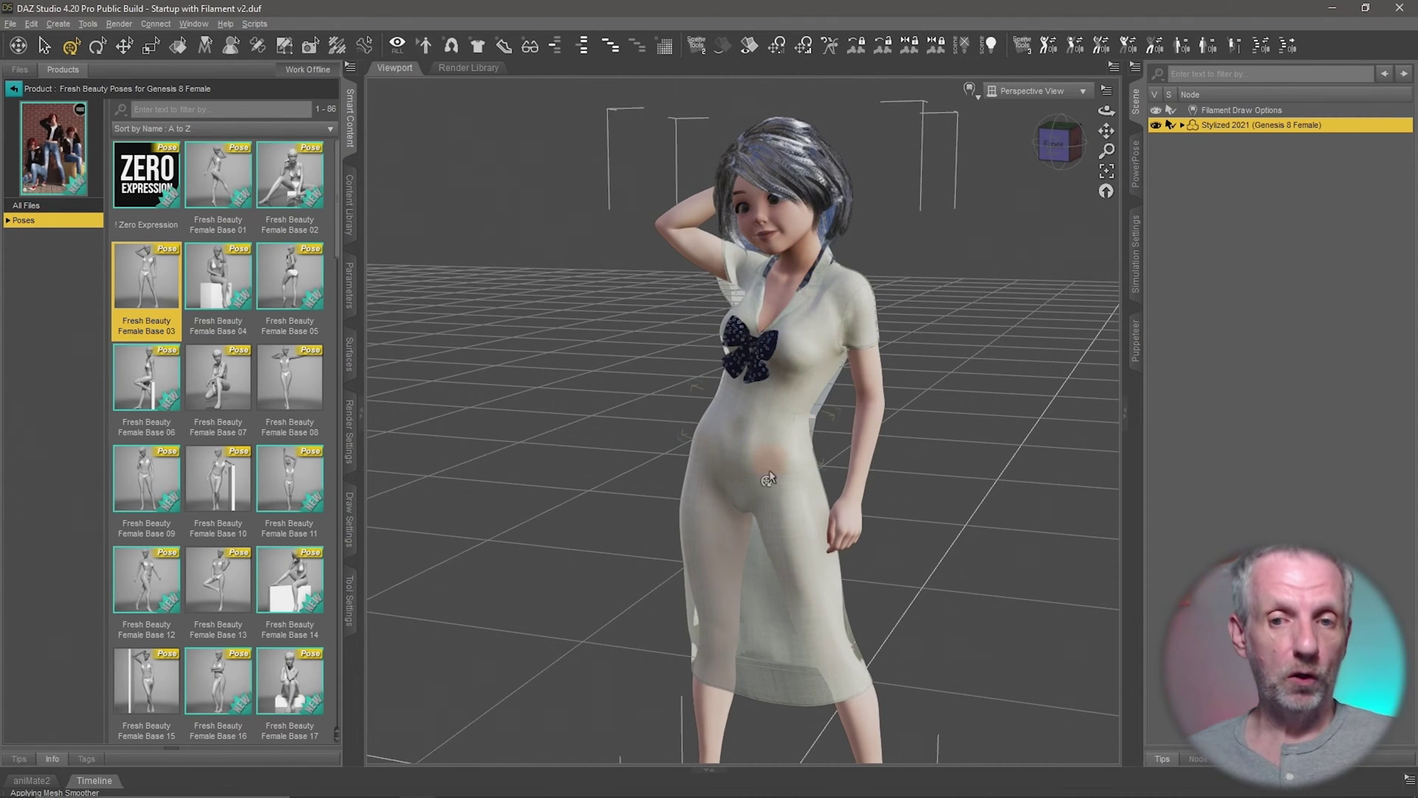
pyautogui.moveTo(777, 484); pyautogui.dragTo(768, 439)
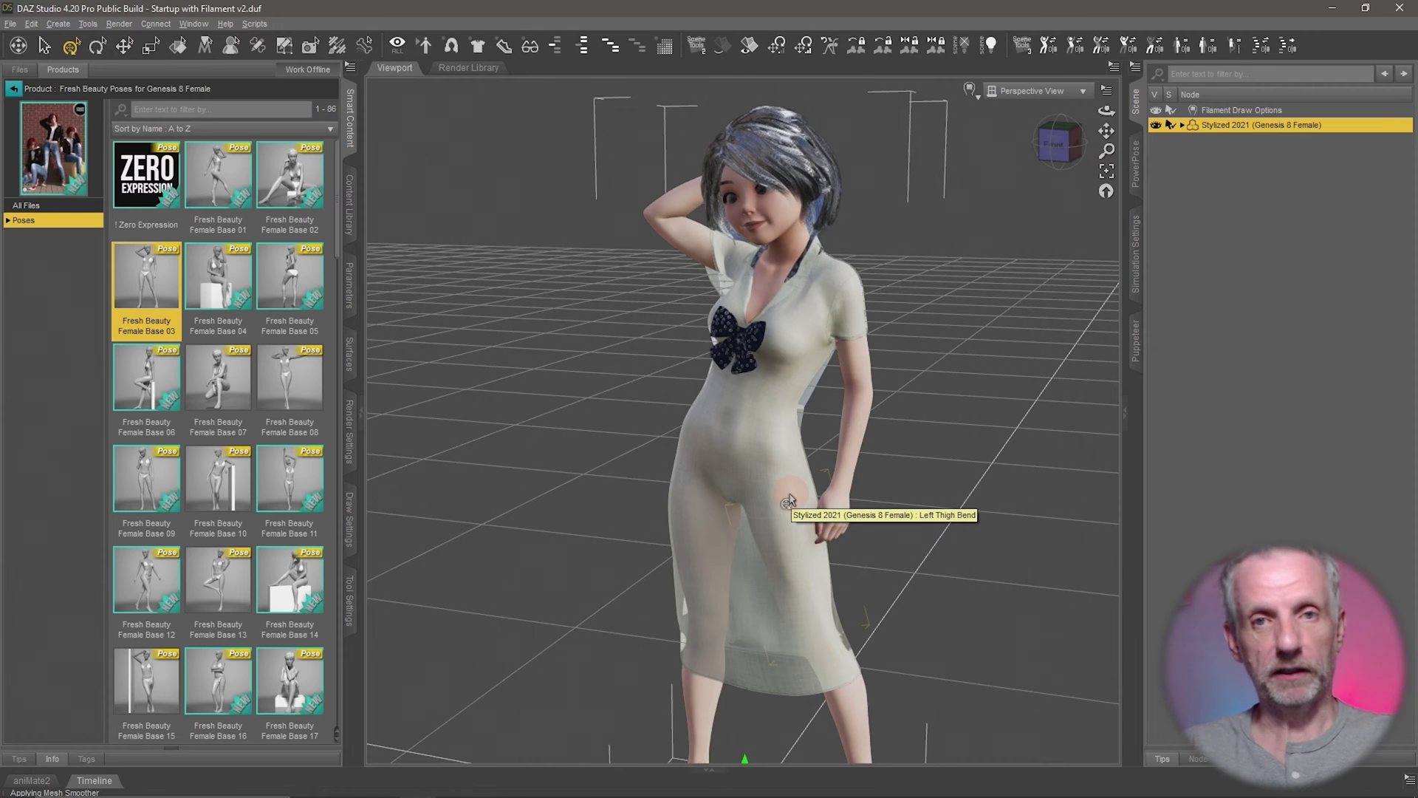
pyautogui.moveTo(729, 279); pyautogui.dragTo(794, 254)
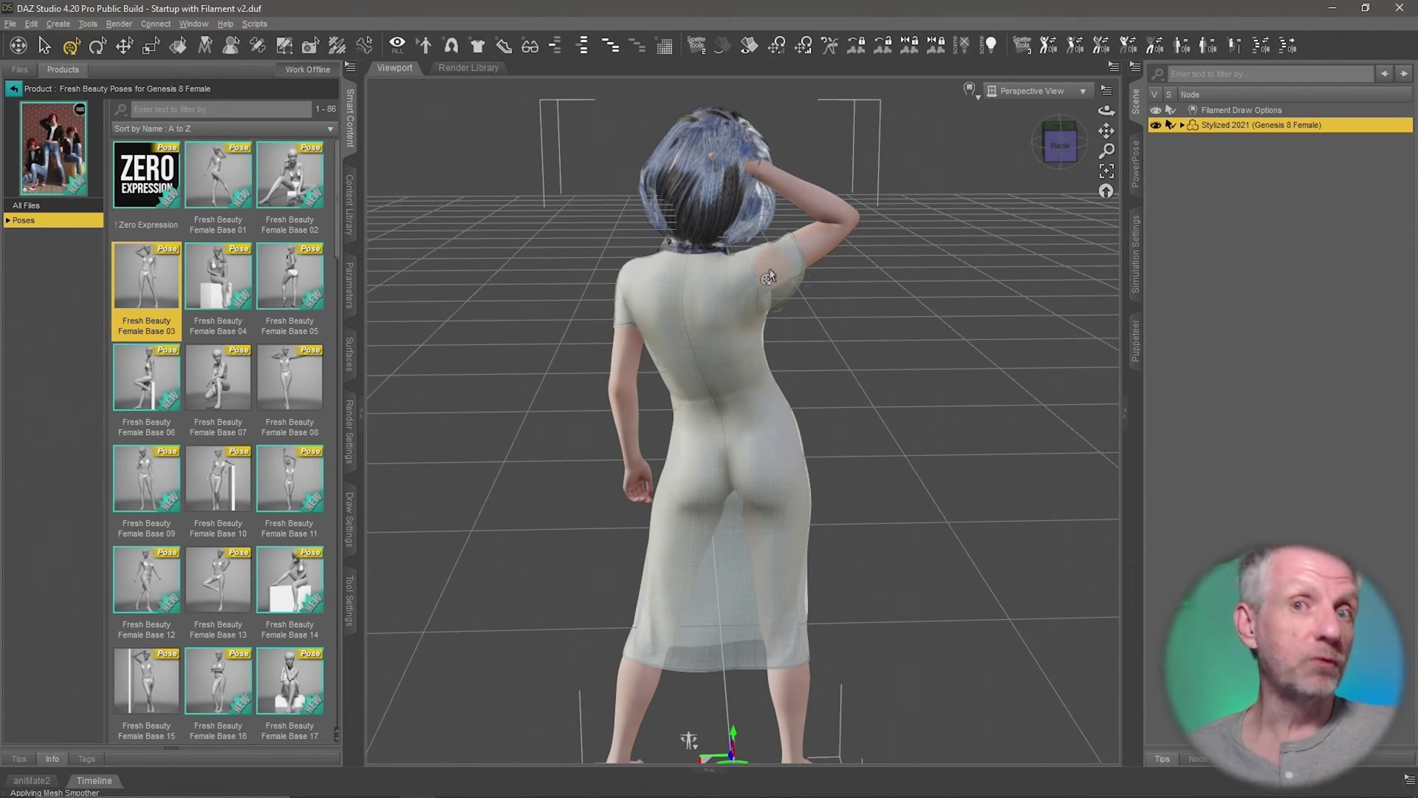
pyautogui.moveTo(772, 283)
pyautogui.keyDown('ctrl'); pyautogui.keyDown('alt'); pyautogui.mouseDown()
pyautogui.moveTo(620, 289)
pyautogui.moveTo(774, 283)
pyautogui.mouseUp(); pyautogui.keyUp('alt'); pyautogui.keyUp('ctrl')
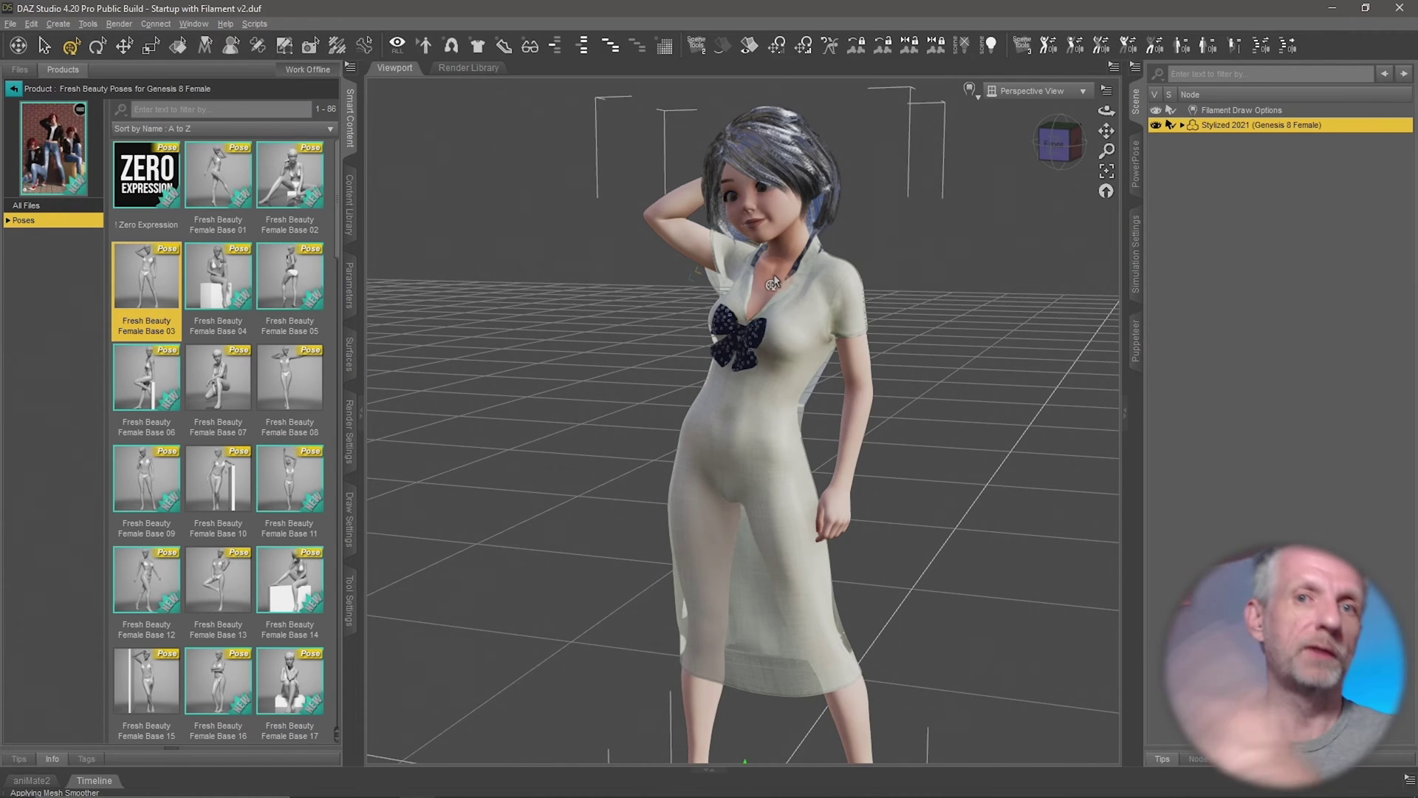
pyautogui.scroll(5, 643, 320)
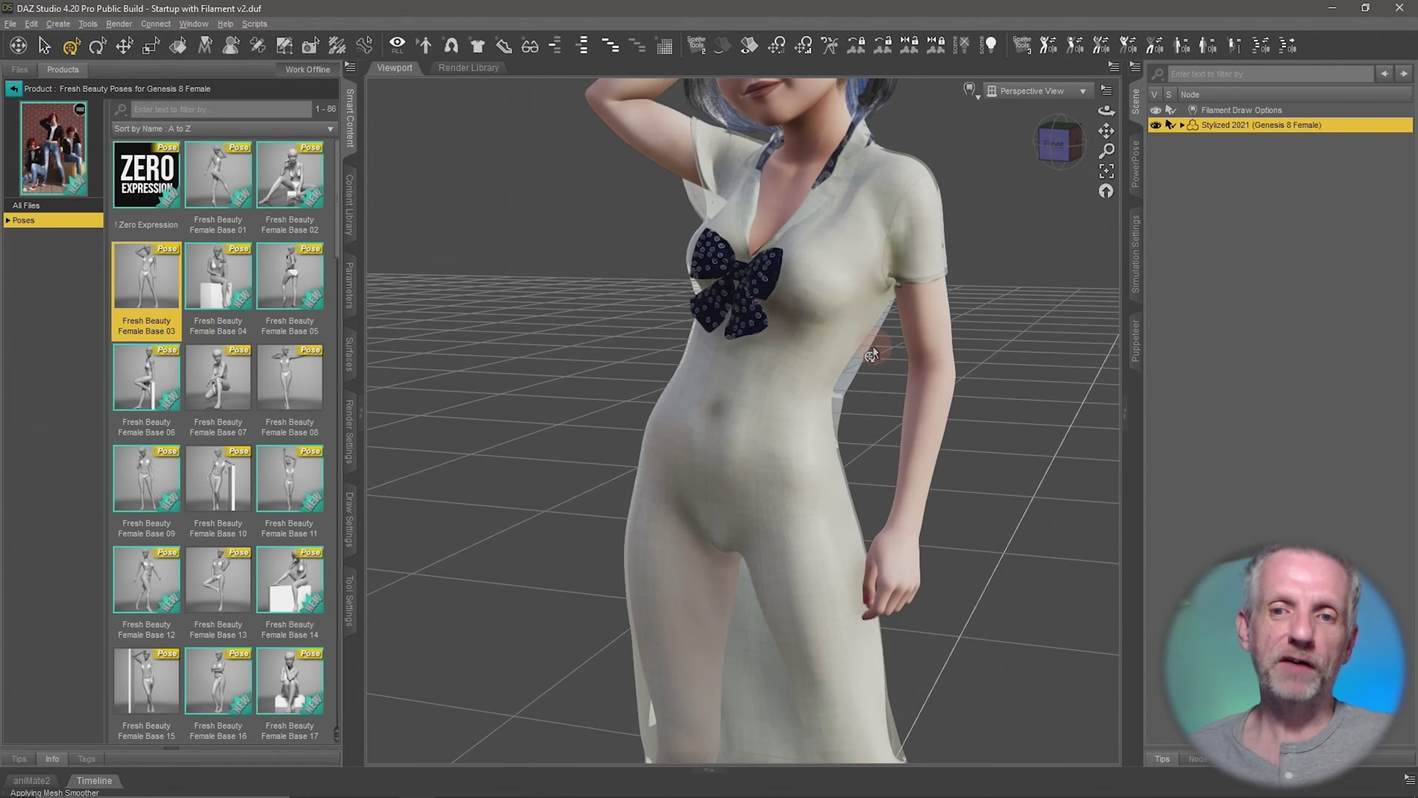
pyautogui.scroll(-5, 674, 345)
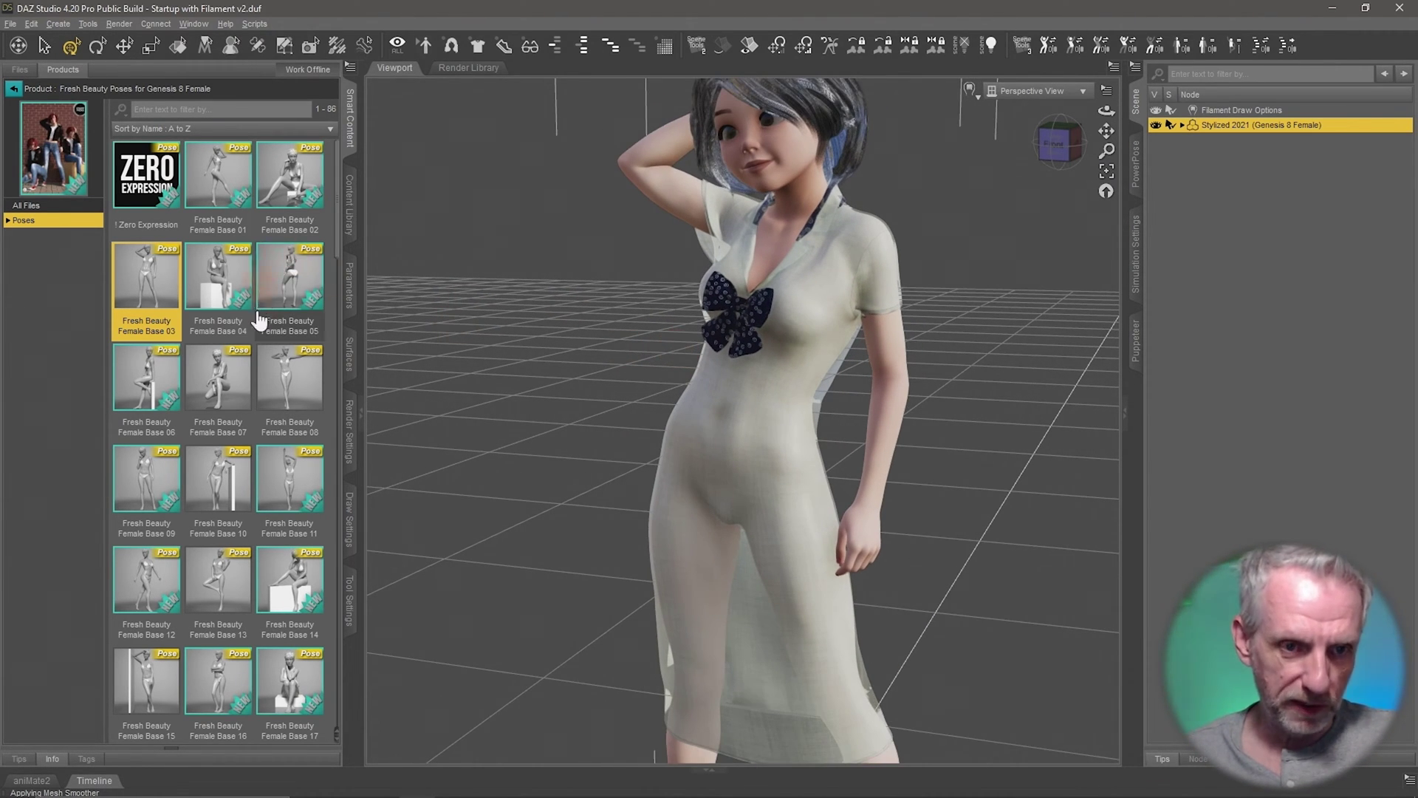
# Apply the Fresh Beauty Female Base 08 pose to the figure and inspect the dress from behind.
pyautogui.doubleClick(299, 392)
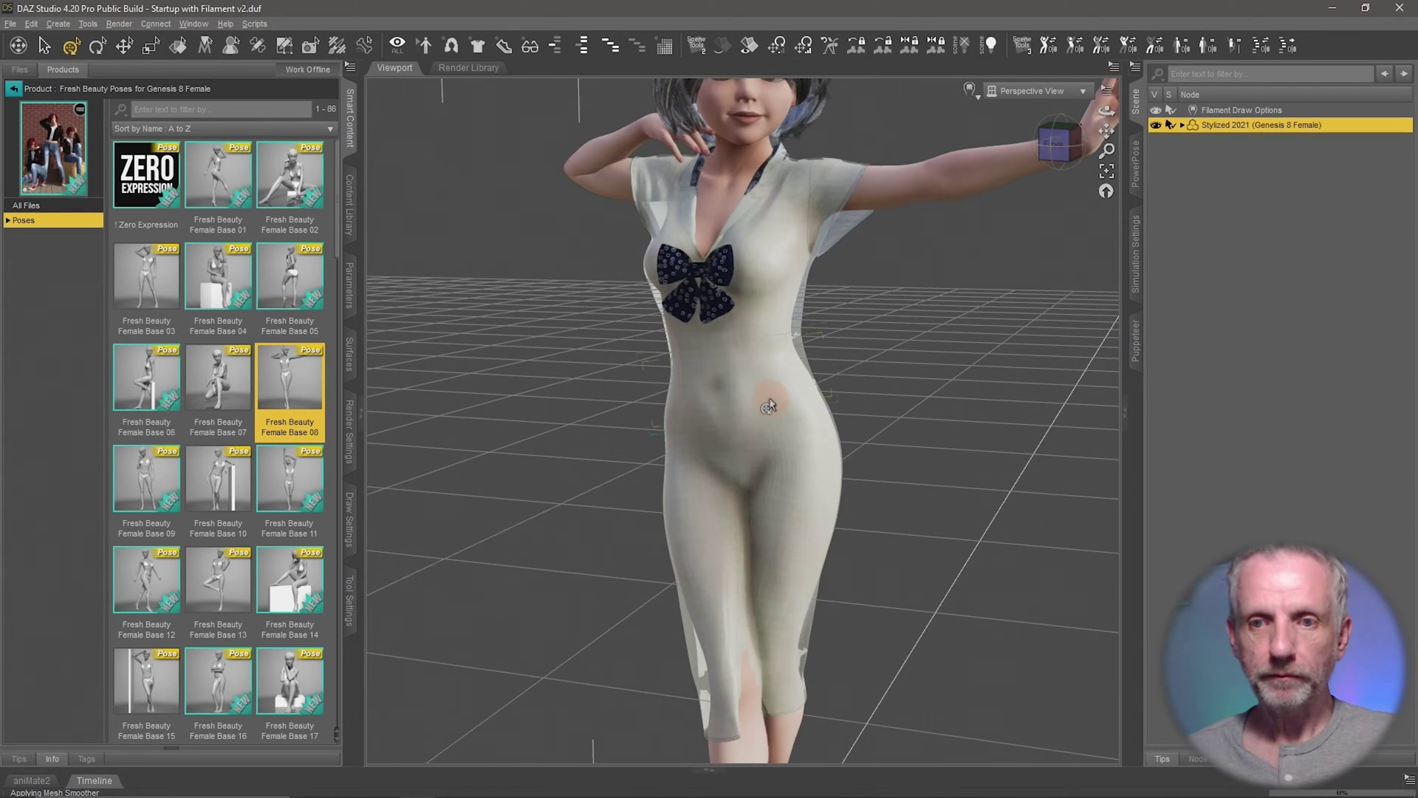
pyautogui.moveTo(817, 329); pyautogui.dragTo(842, 325, button='middle')
pyautogui.keyDown('alt'); pyautogui.moveTo(842, 325); pyautogui.dragTo(816, 333); pyautogui.keyUp('alt')
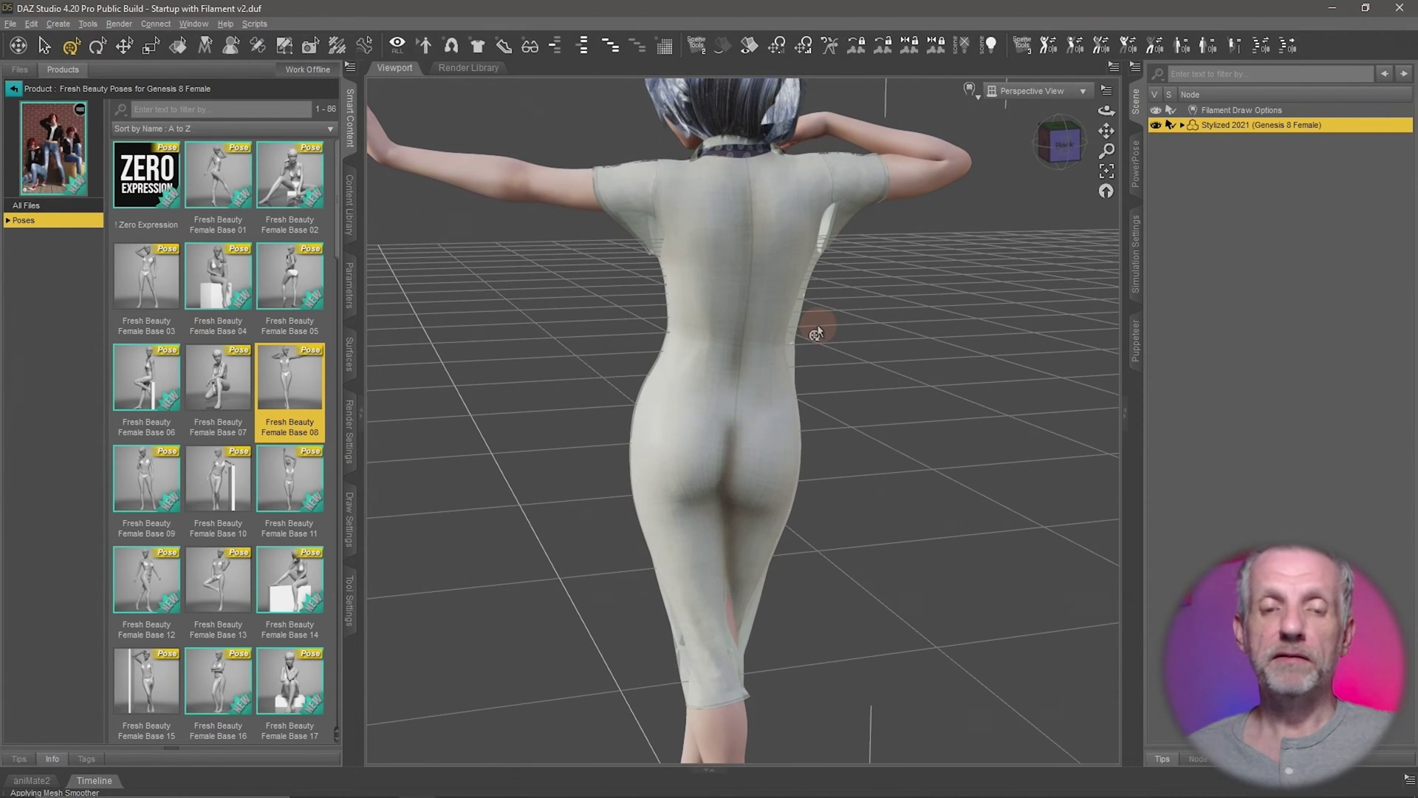
# Expand the Stylized 2021 figure in the scene hierarchy and select the MK Suit Collar Dress.
pyautogui.click(1182, 125)
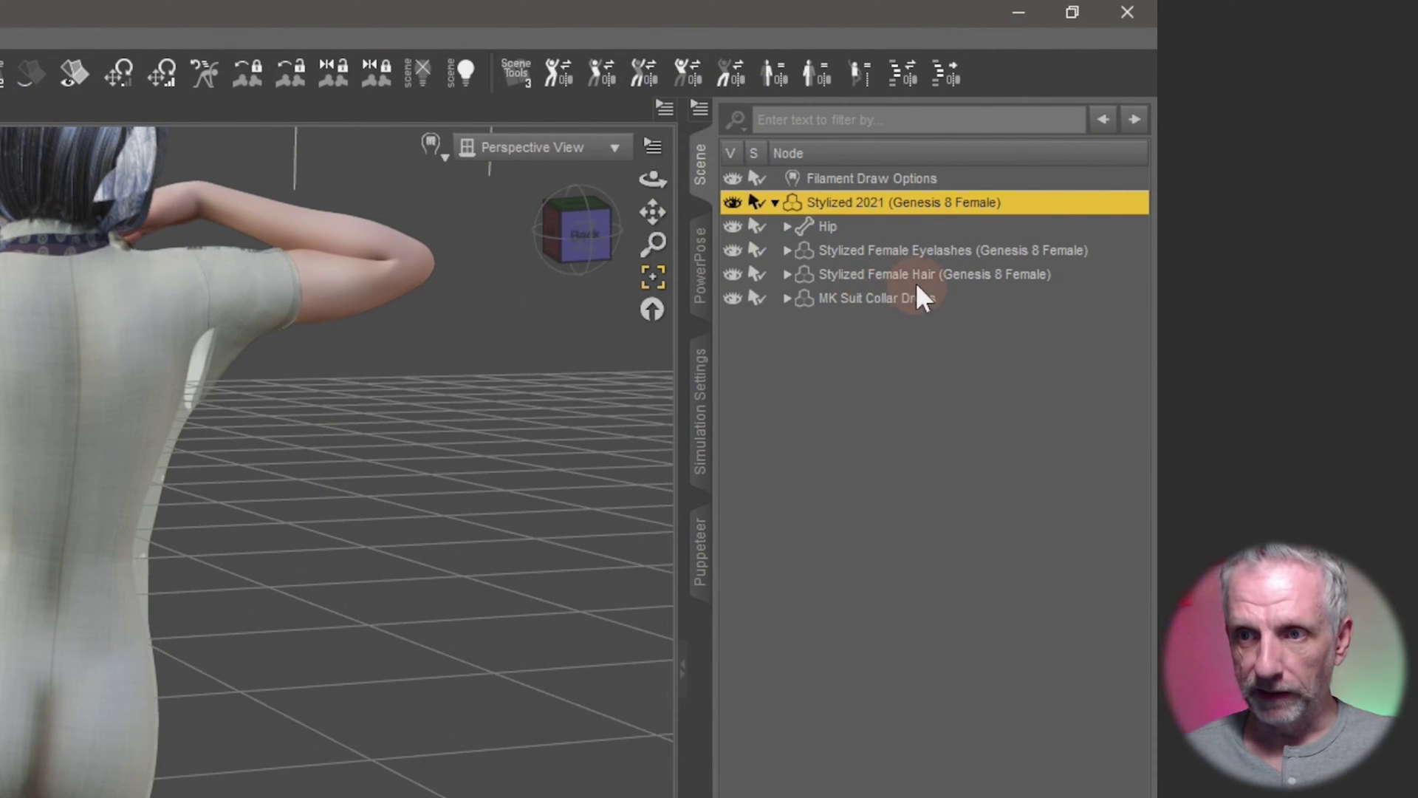
pyautogui.click(934, 251)
pyautogui.click(972, 272)
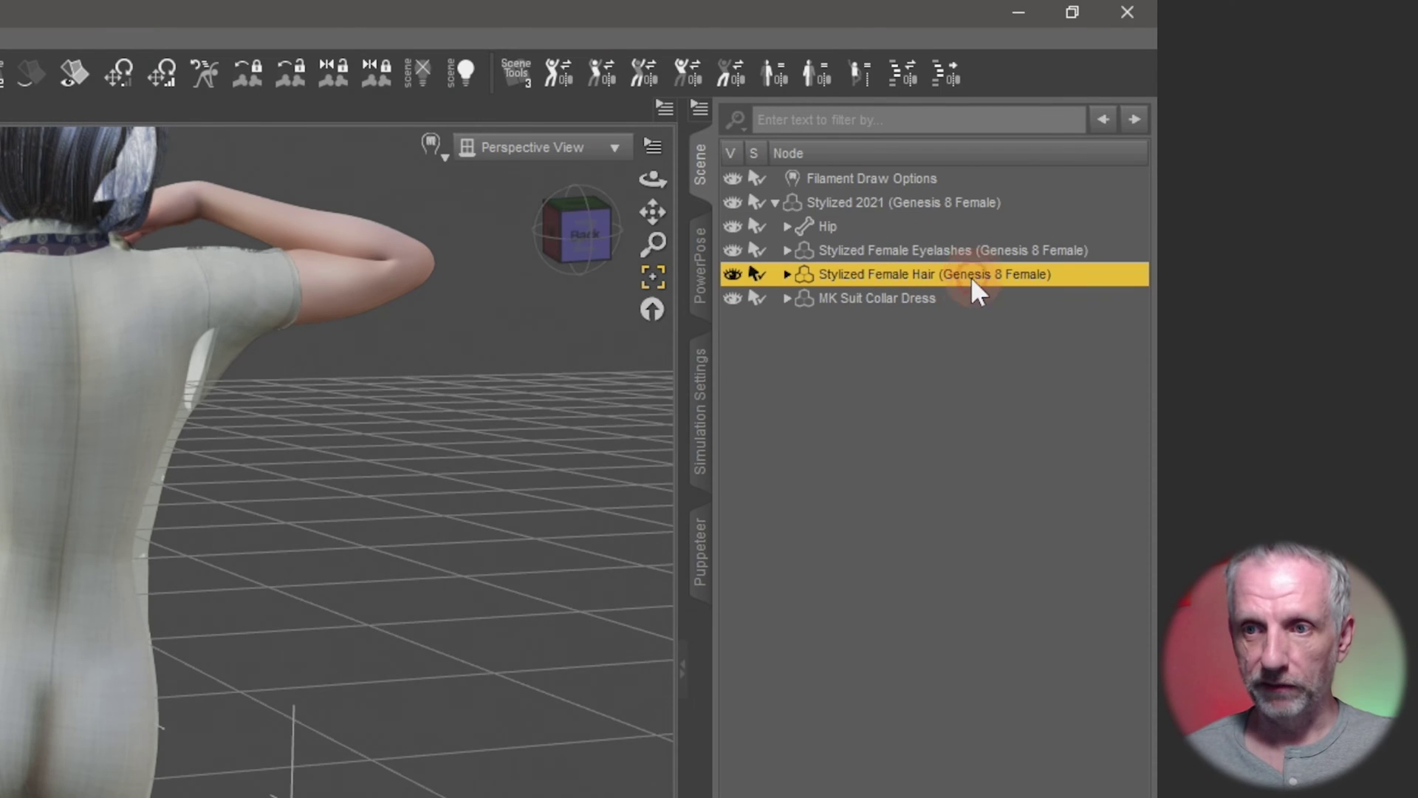
pyautogui.click(893, 297)
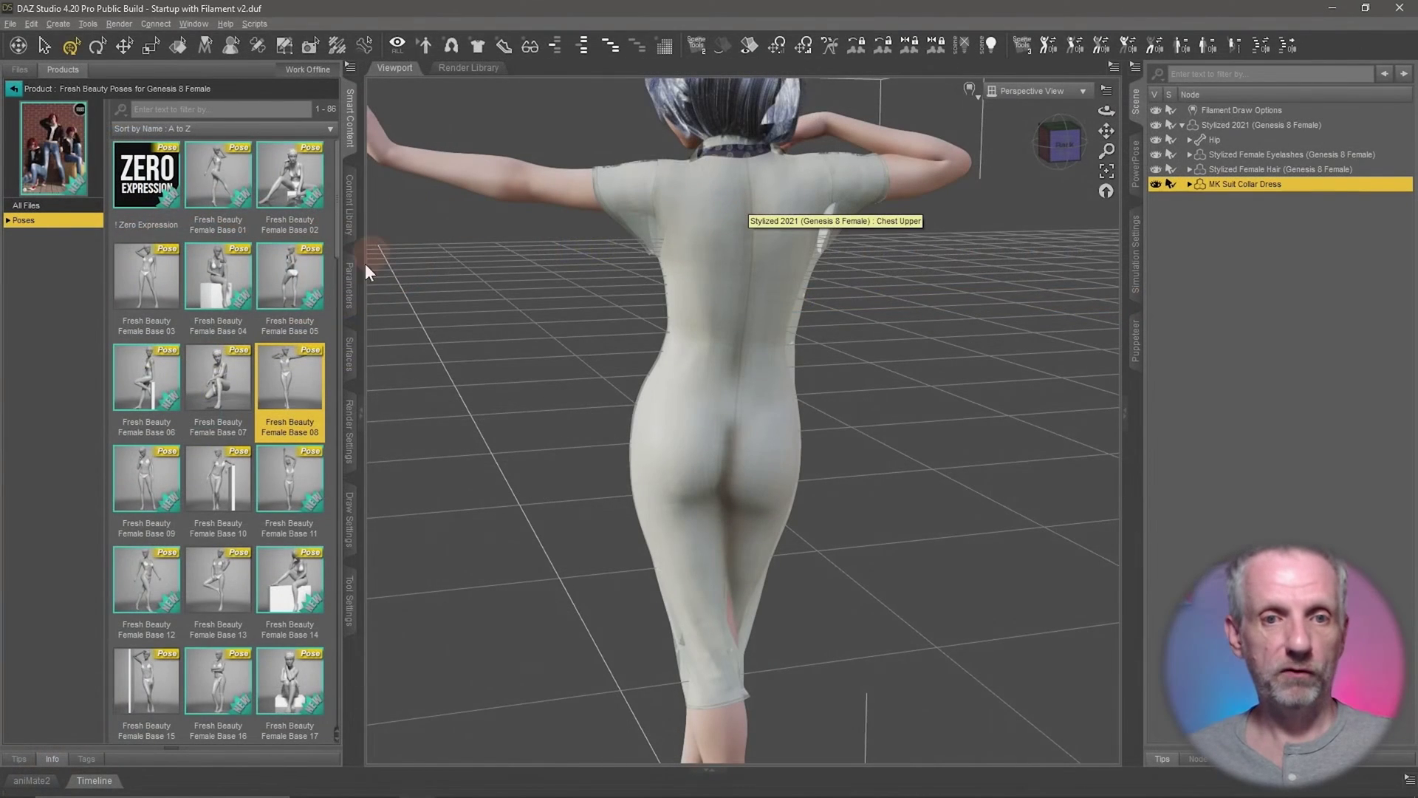
# Display the dress's Actor Adjustments parameters.
pyautogui.click(350, 285)
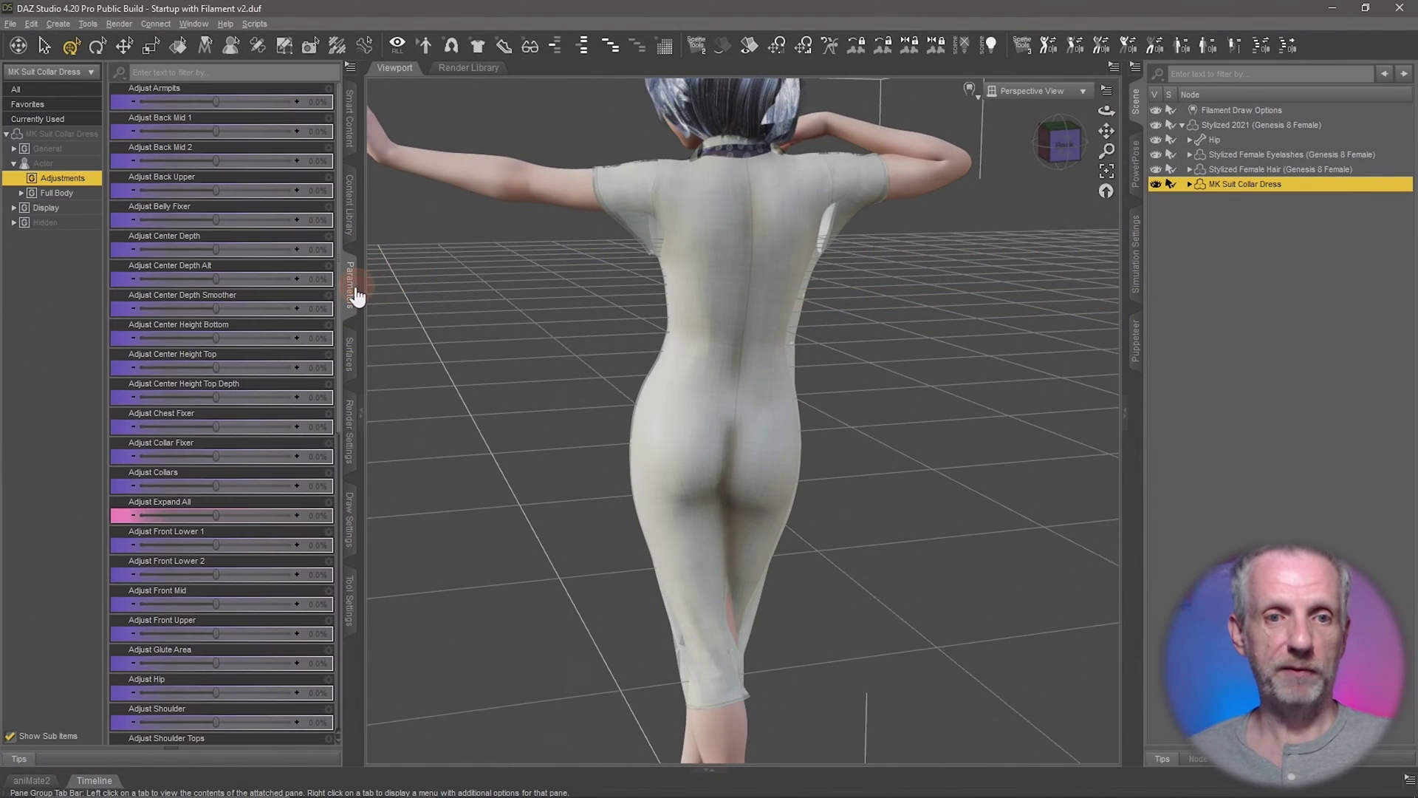
pyautogui.click(37, 179)
pyautogui.click(13, 163)
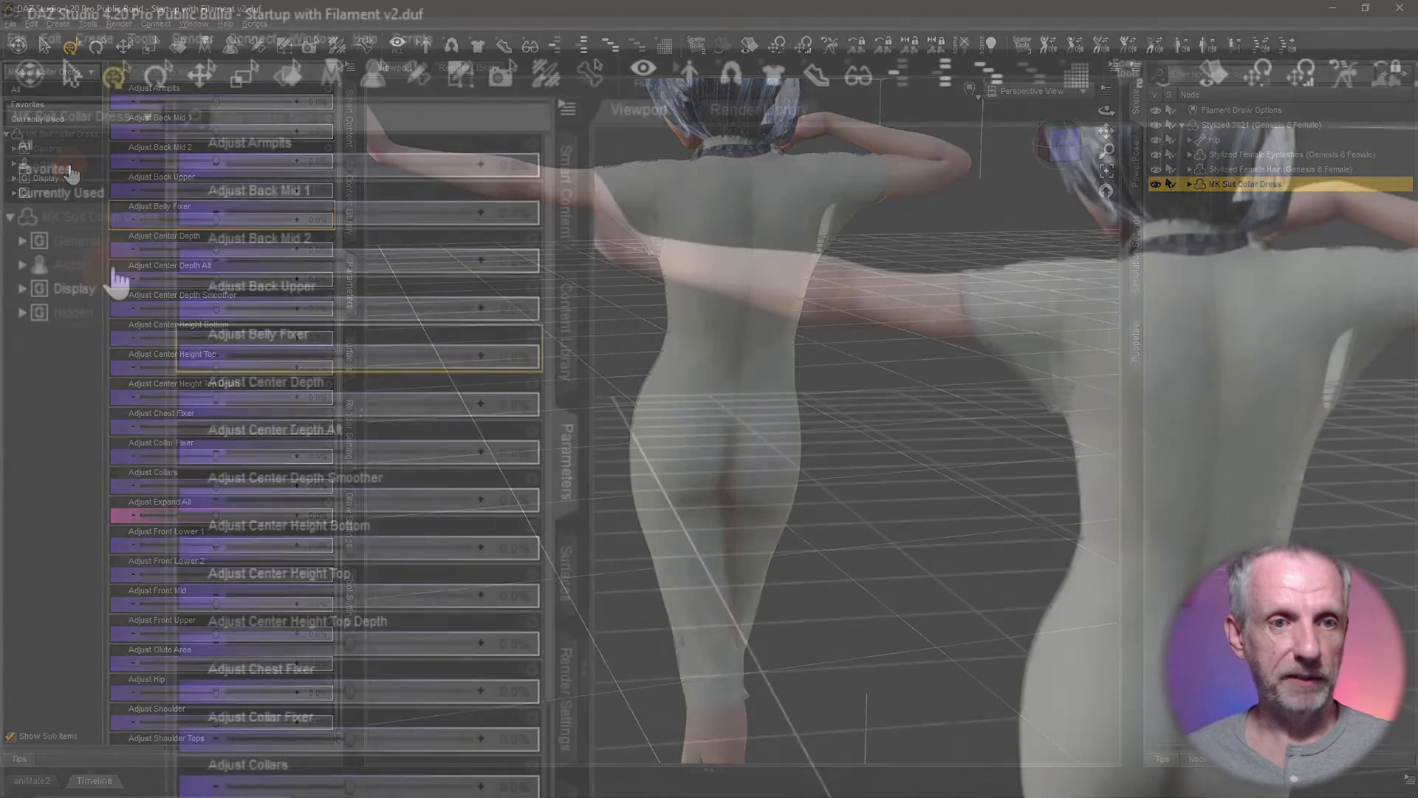
pyautogui.click(41, 163)
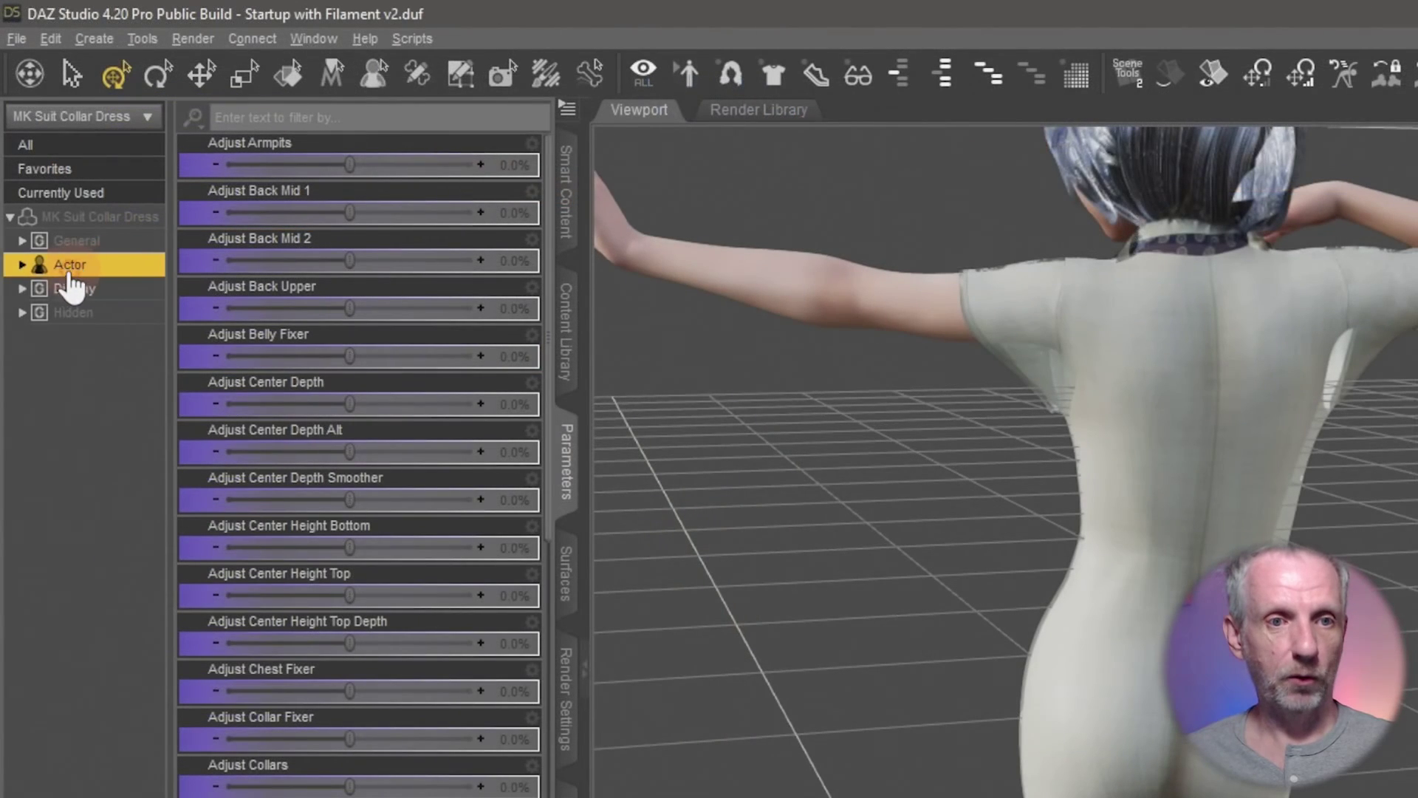
pyautogui.click(23, 266)
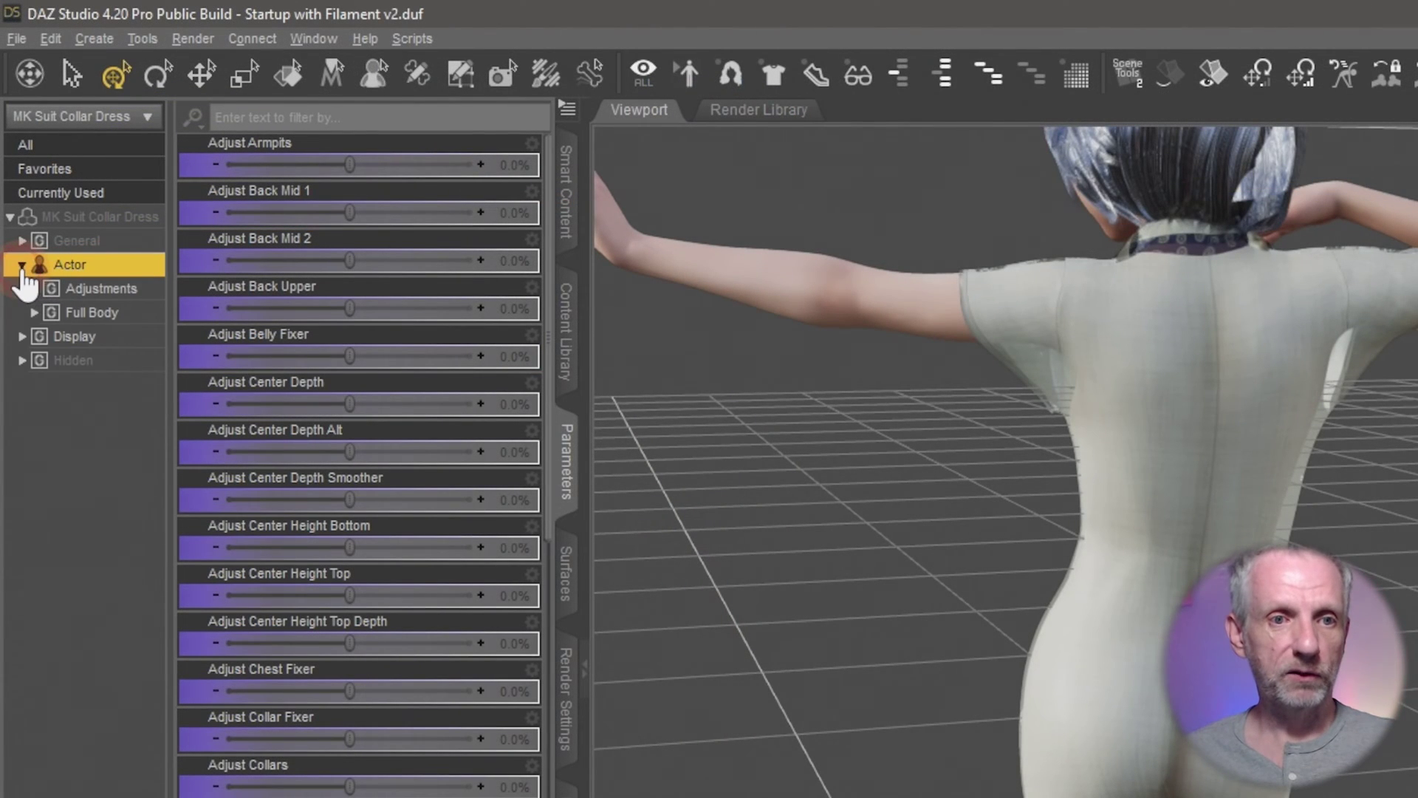
pyautogui.click(121, 290)
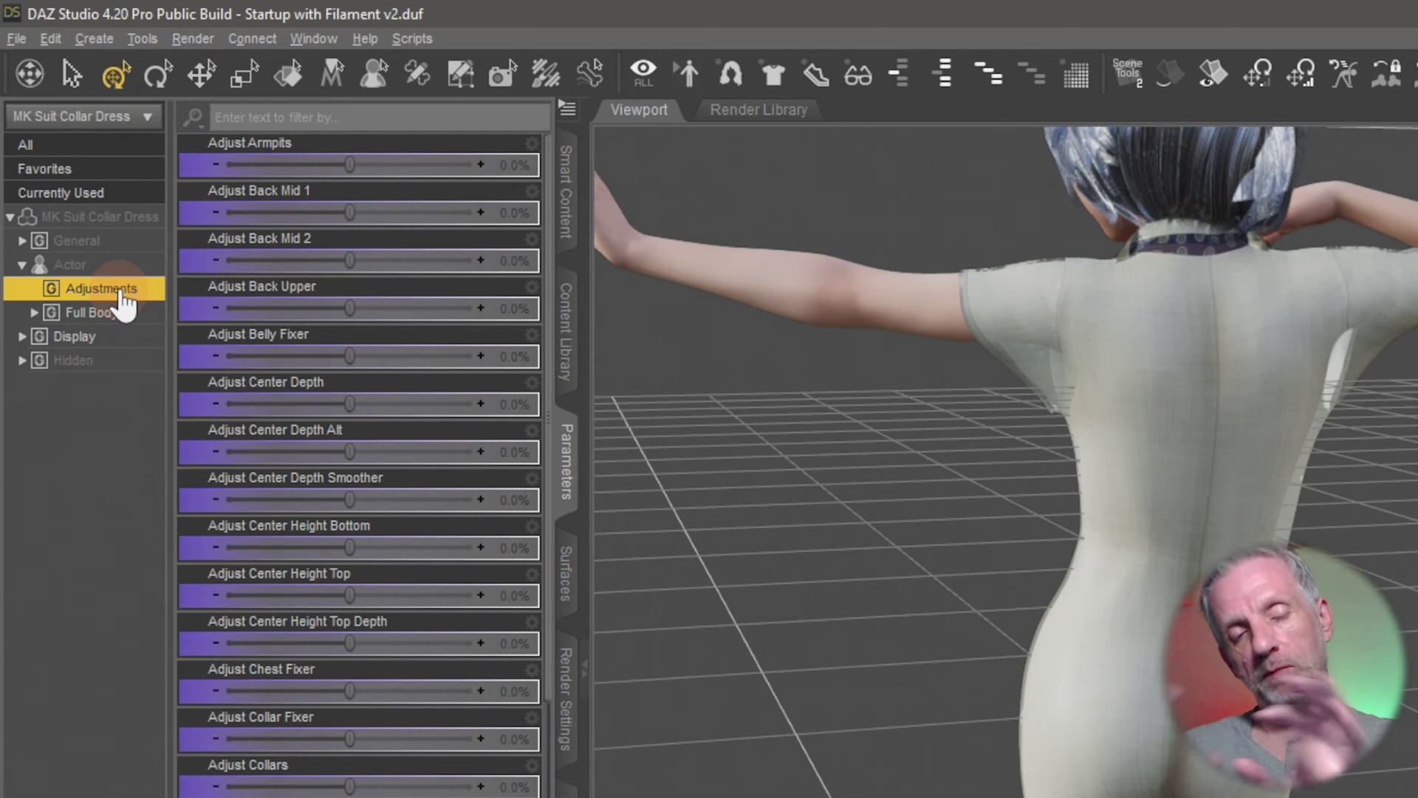
# Look through the full list of adjustment sliders available for the MK Suit Collar Dress.
pyautogui.click(183, 314)
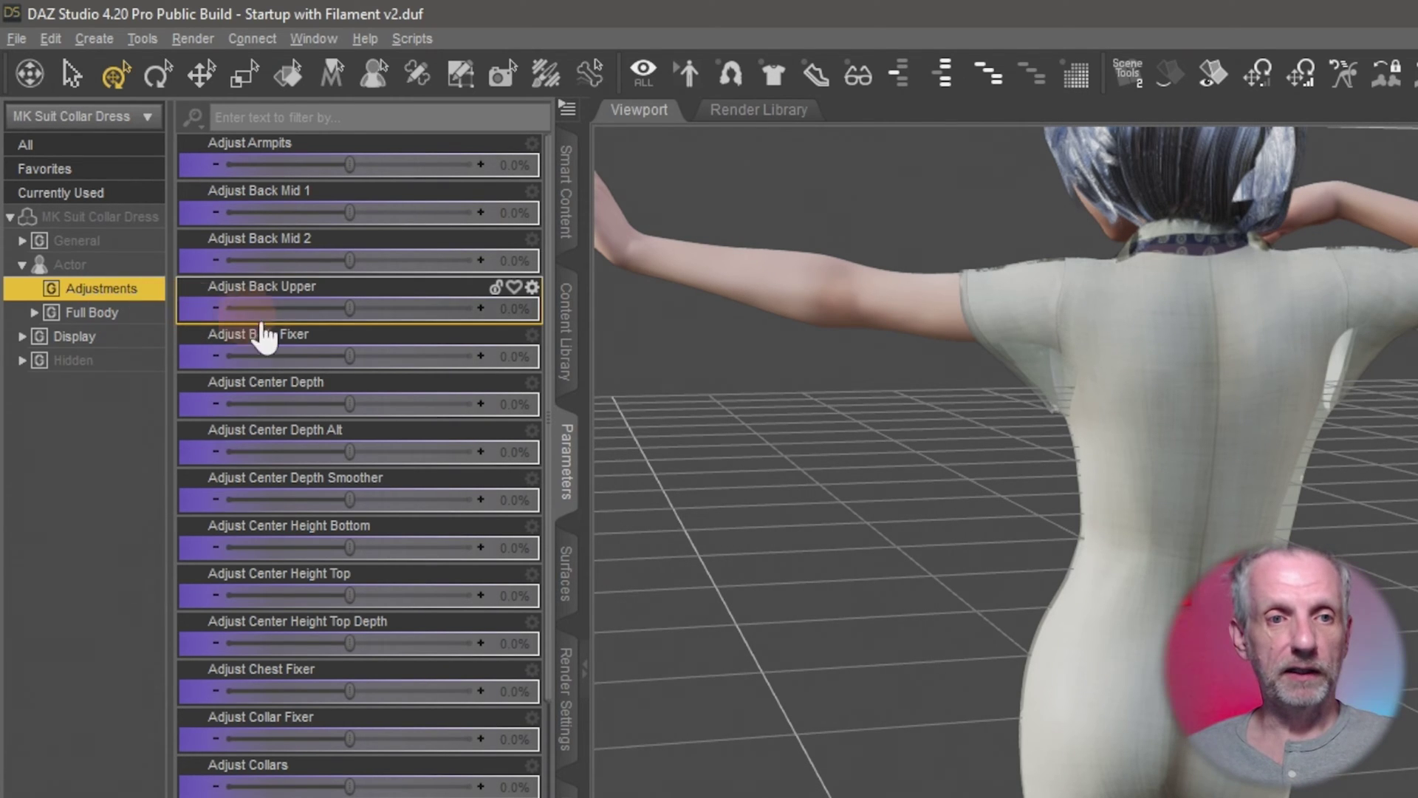
pyautogui.scroll(-6, 416, 472)
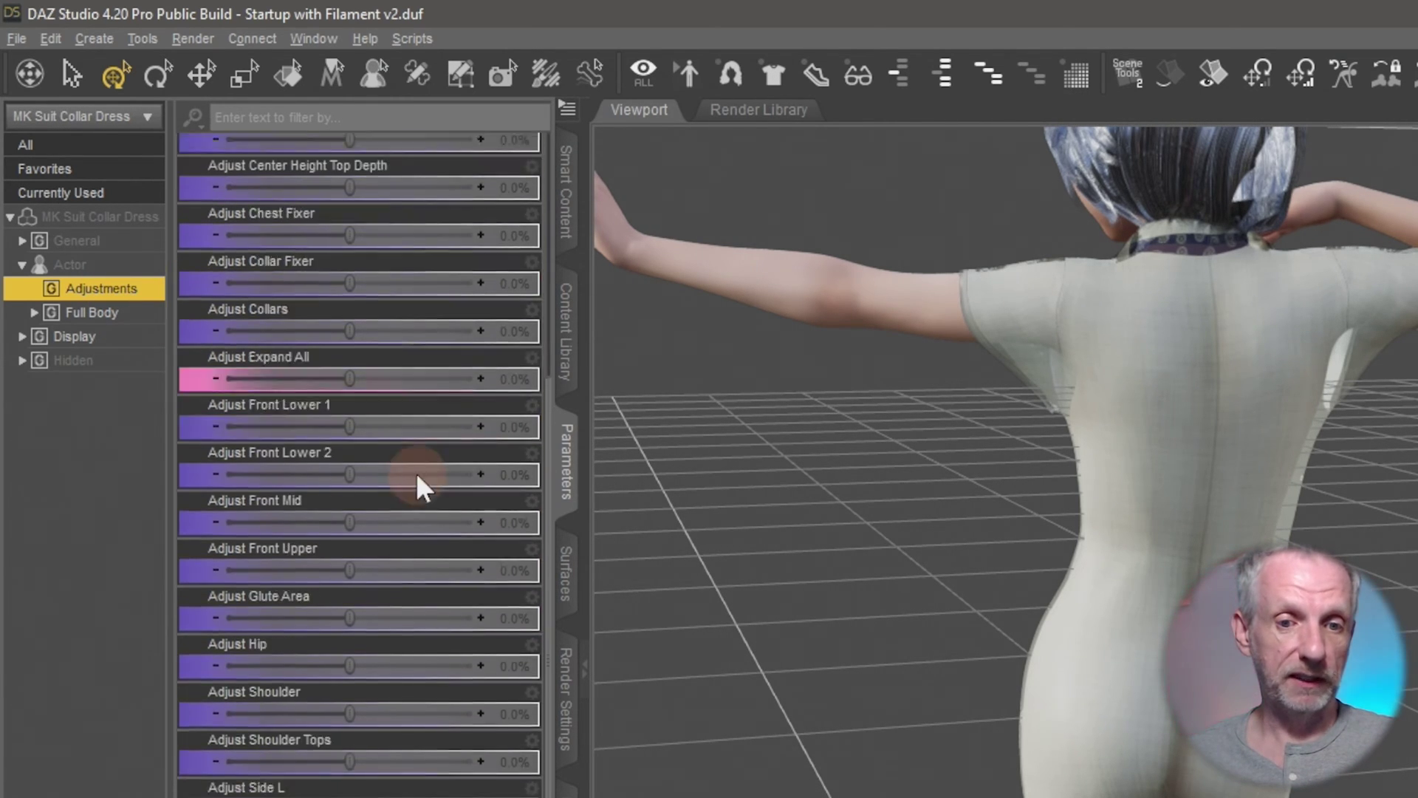
pyautogui.click(415, 472)
pyautogui.scroll(6, 415, 472)
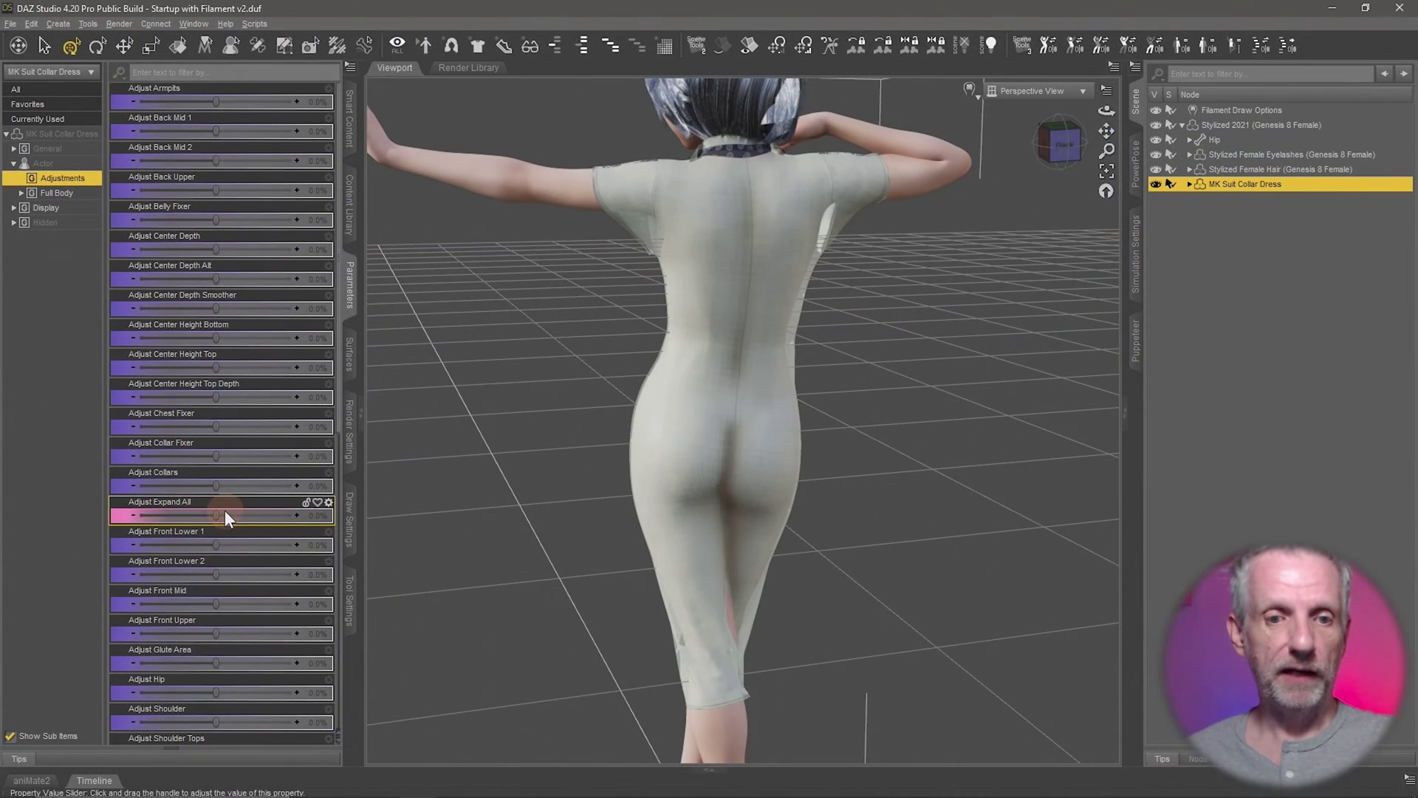
pyautogui.scroll(-3, 225, 509)
pyautogui.scroll(-8, 224, 510)
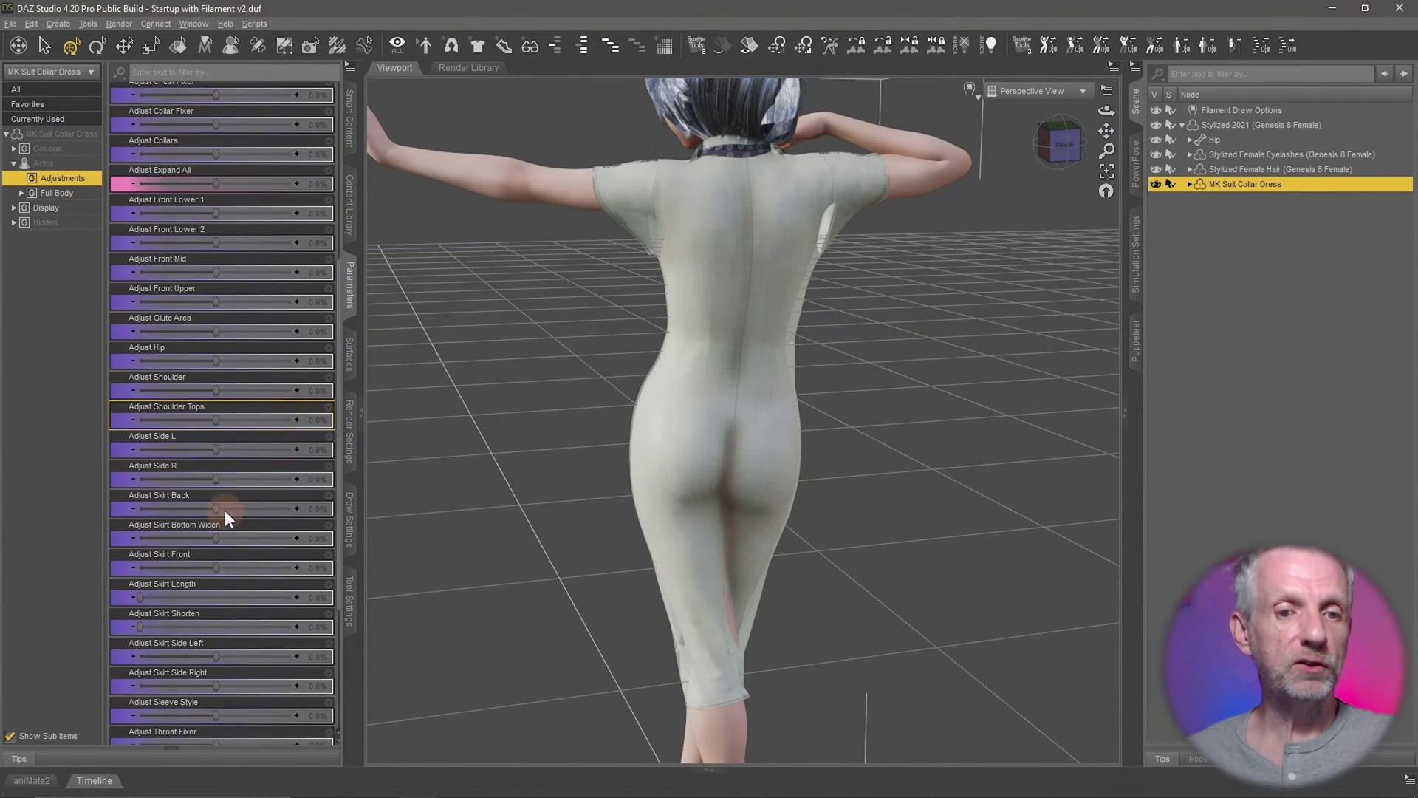
pyautogui.scroll(12, 224, 510)
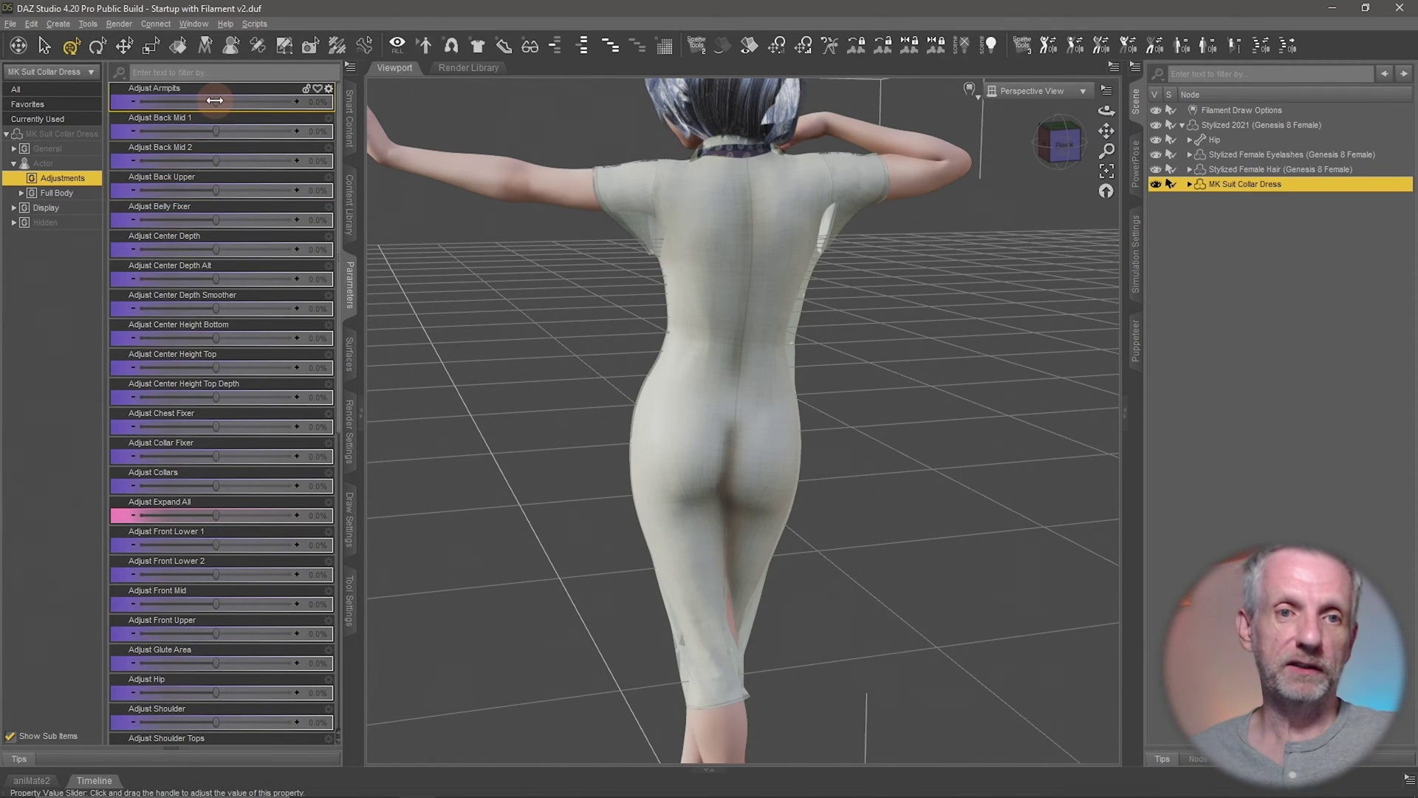
# Try Adjust Armpits at 100% on the dress and reset it to 0%.
pyautogui.moveTo(215, 99); pyautogui.dragTo(369, 143)
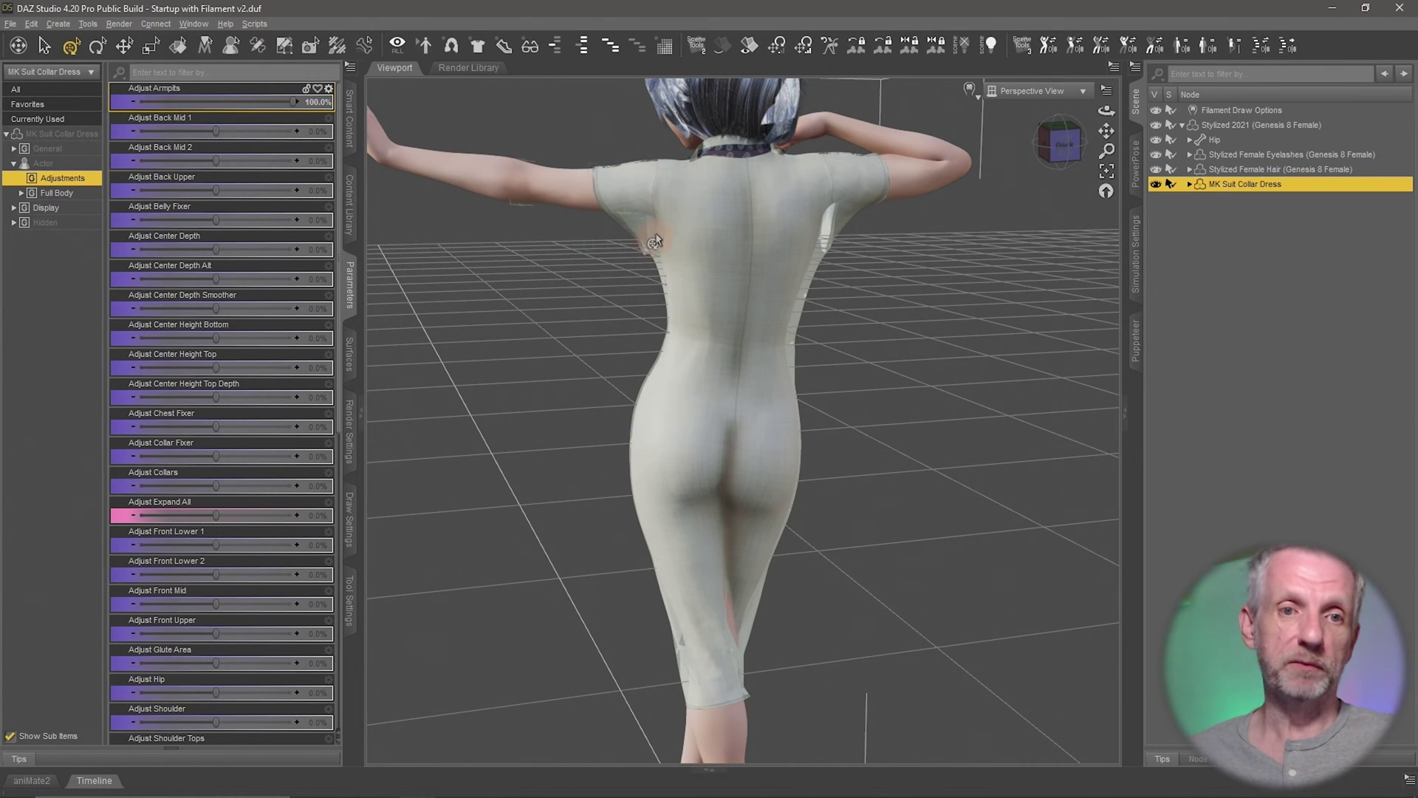
pyautogui.moveTo(294, 102); pyautogui.dragTo(349, 160)
pyautogui.moveTo(517, 277); pyautogui.dragTo(525, 278, button='middle')
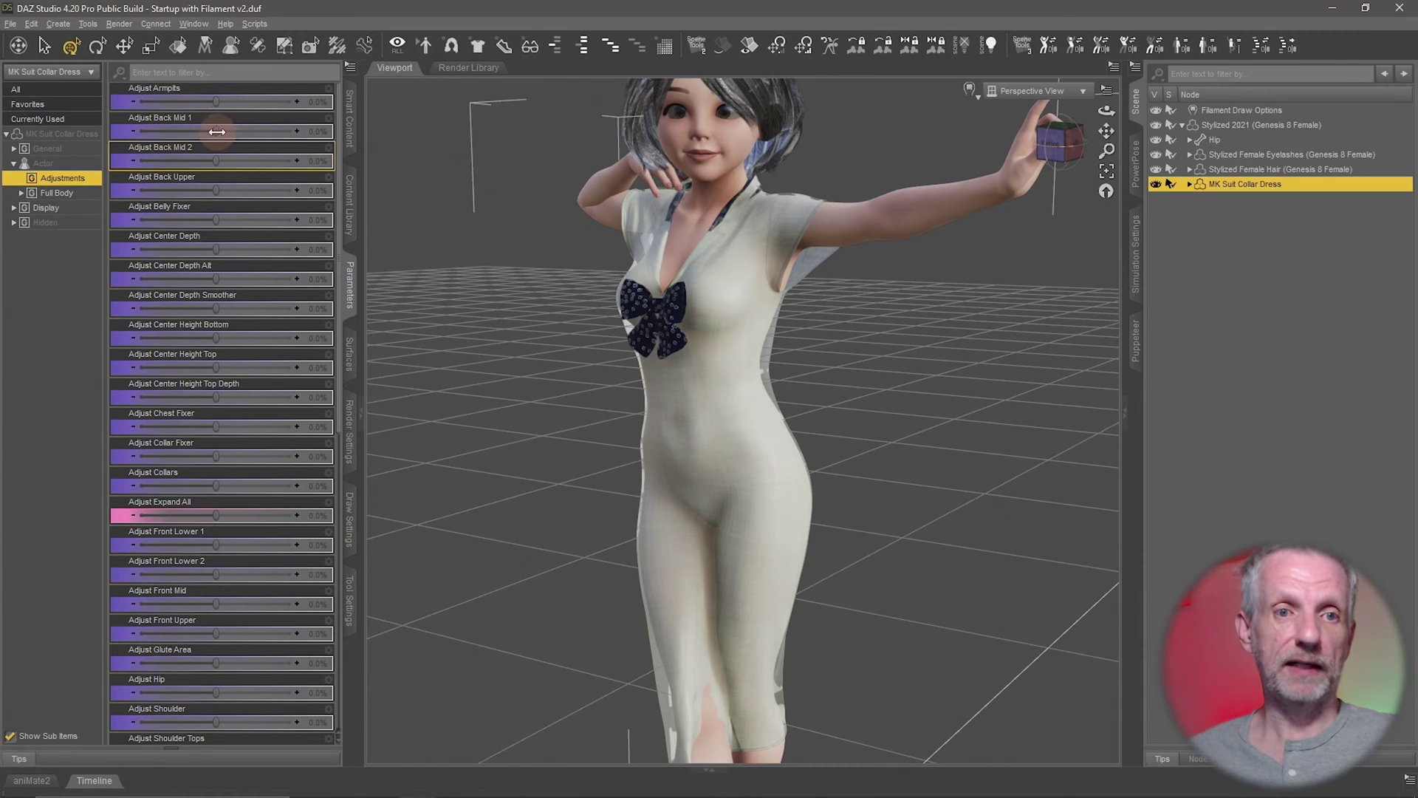
# Try Adjust Back Mid 1 at 41.1% on the dress, undo it, and set it to -100%.
pyautogui.moveTo(621, 288); pyautogui.dragTo(620, 283, button='middle')
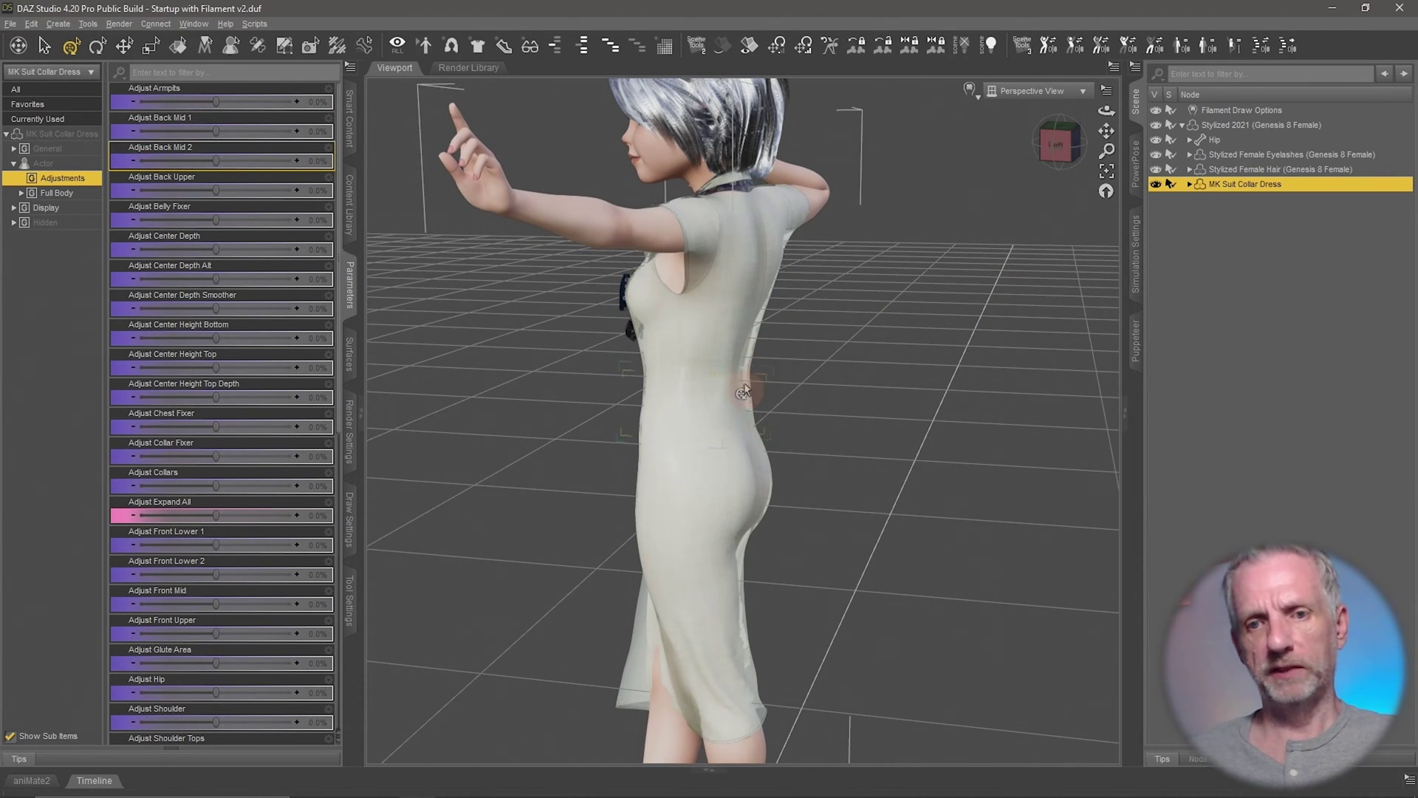
pyautogui.moveTo(216, 127); pyautogui.dragTo(247, 148)
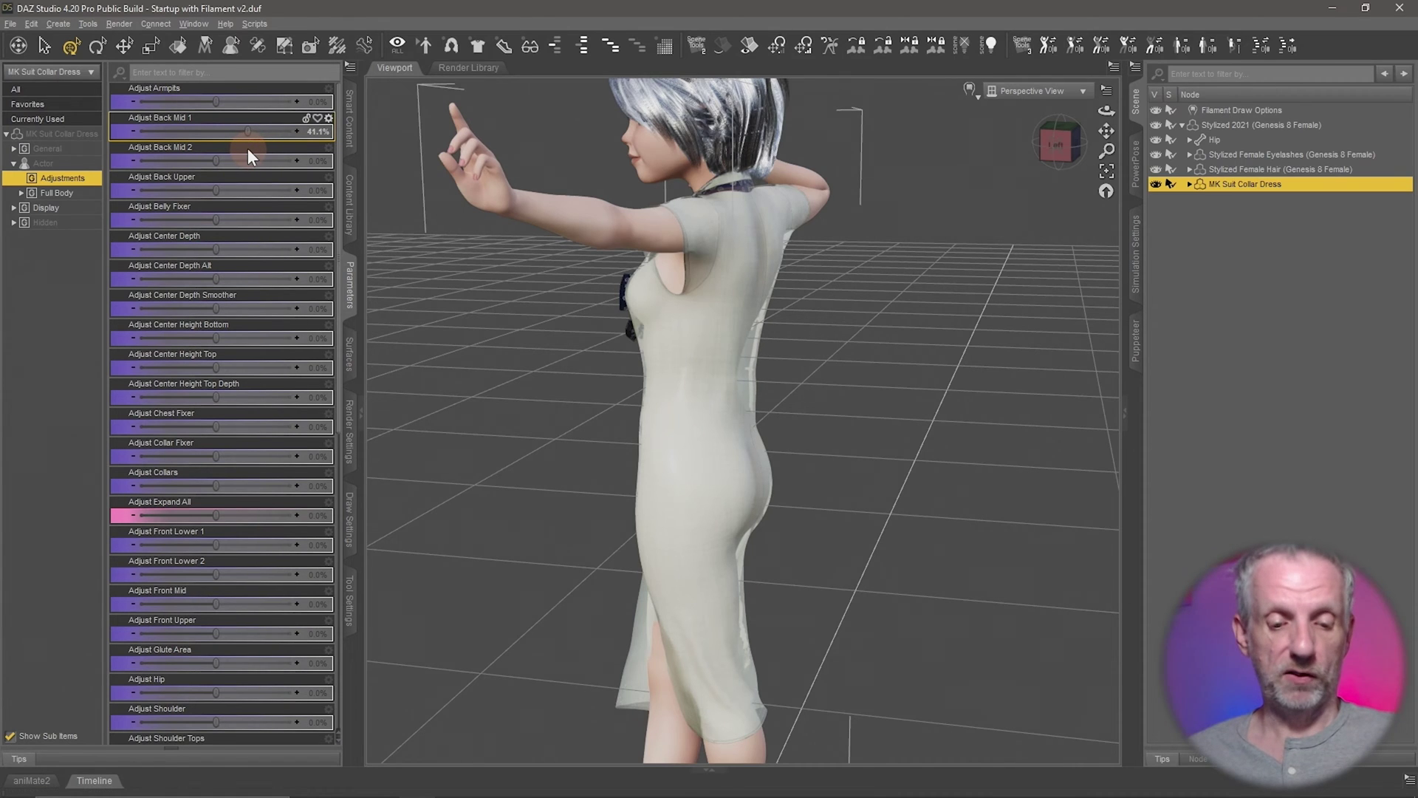
pyautogui.hotkey('ctrl', 'z')
pyautogui.moveTo(572, 306); pyautogui.dragTo(572, 305, button='middle')
pyautogui.moveTo(215, 133); pyautogui.dragTo(119, 134)
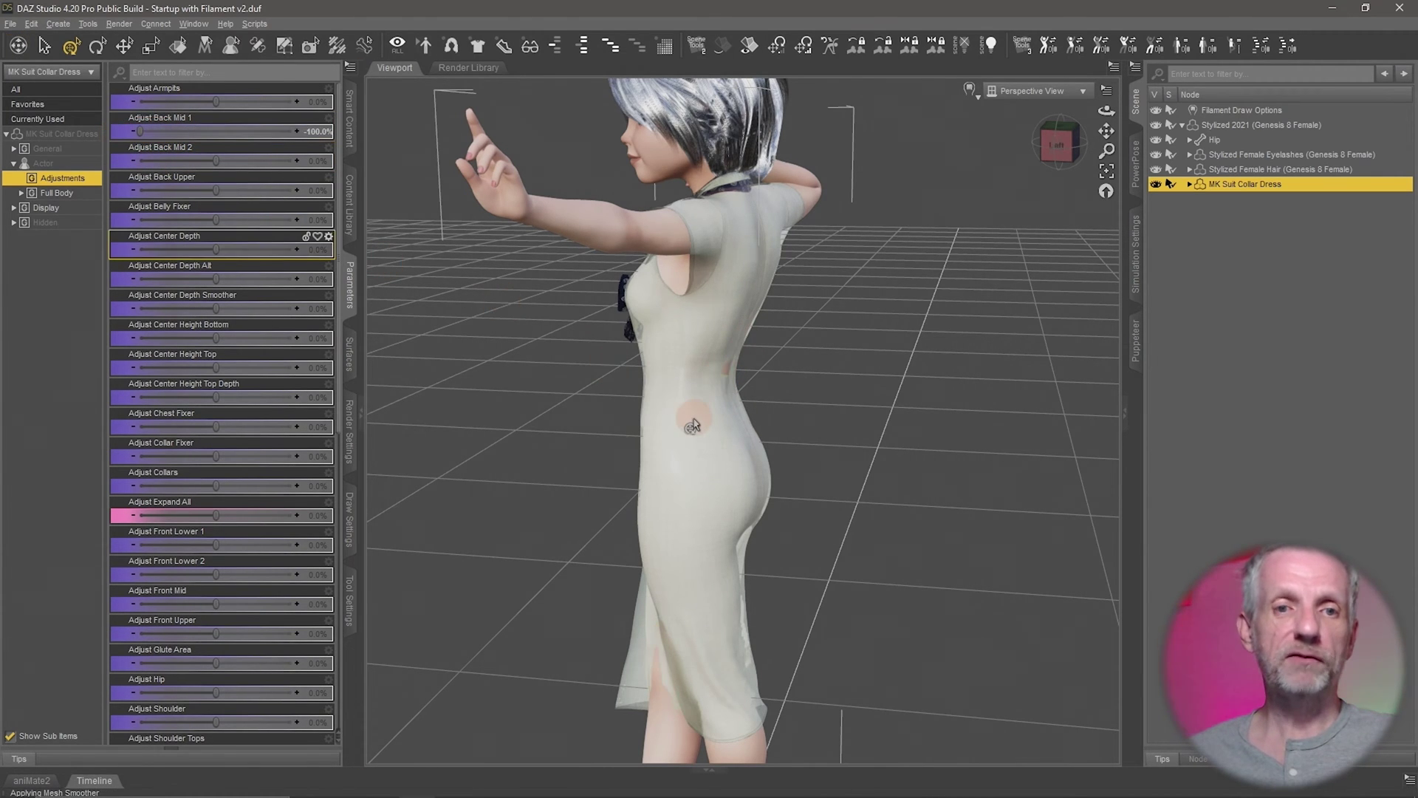
# Inspect the dress's lower back for poke-through, try Adjust Back Mid 1 at -86.5%, and reset it to 0%.
pyautogui.scroll(5, 693, 421)
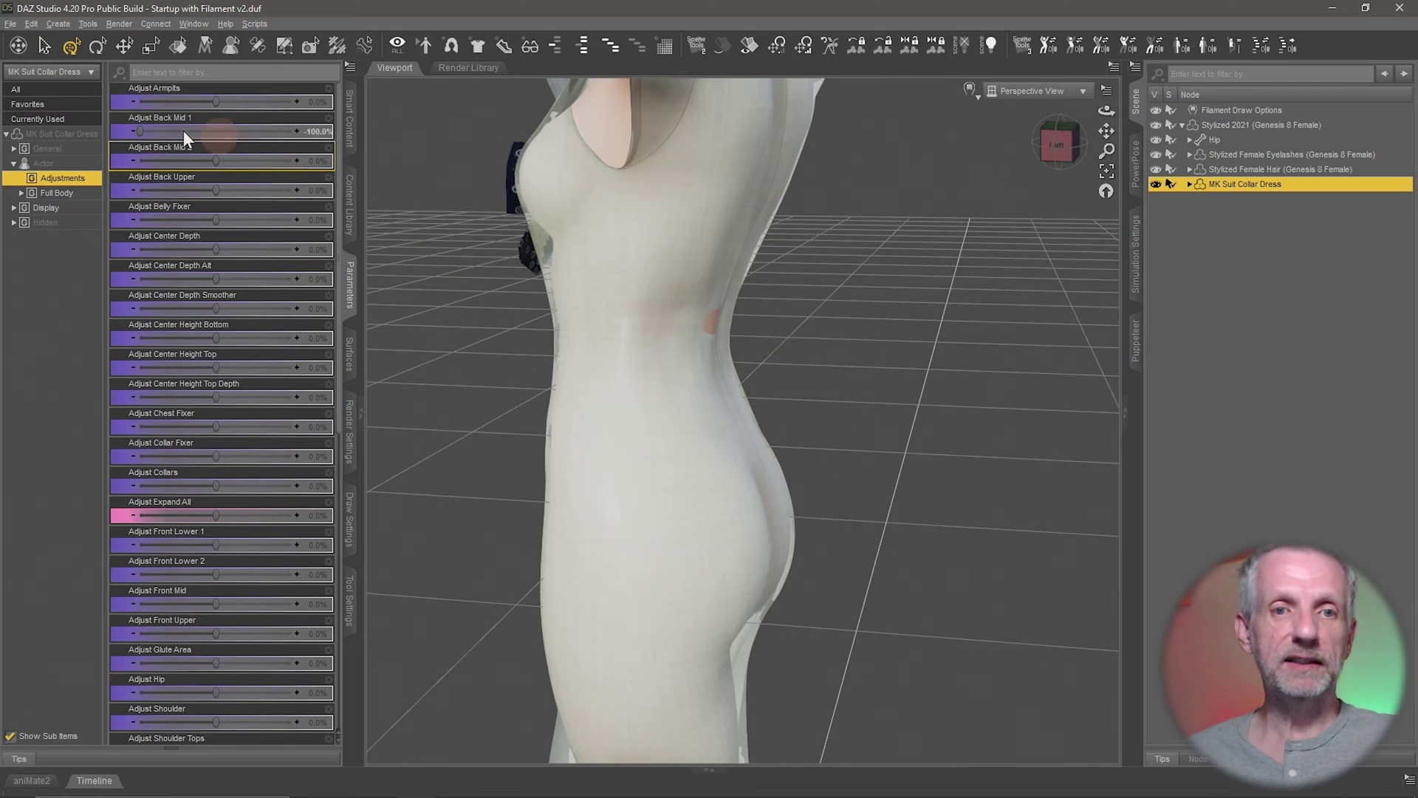
pyautogui.moveTo(139, 131); pyautogui.dragTo(48, 125)
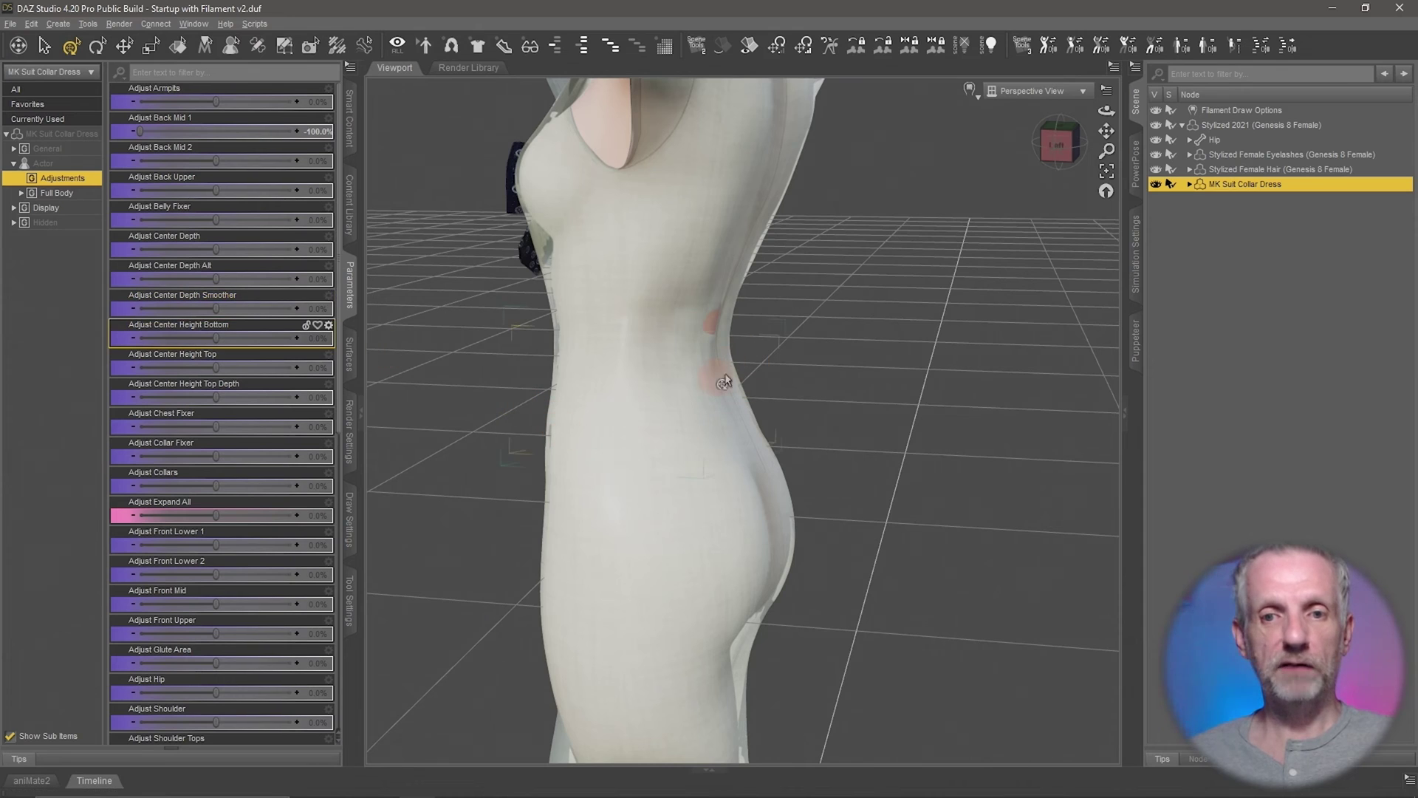
pyautogui.click(749, 342)
pyautogui.moveTo(759, 367); pyautogui.dragTo(628, 367, button='middle')
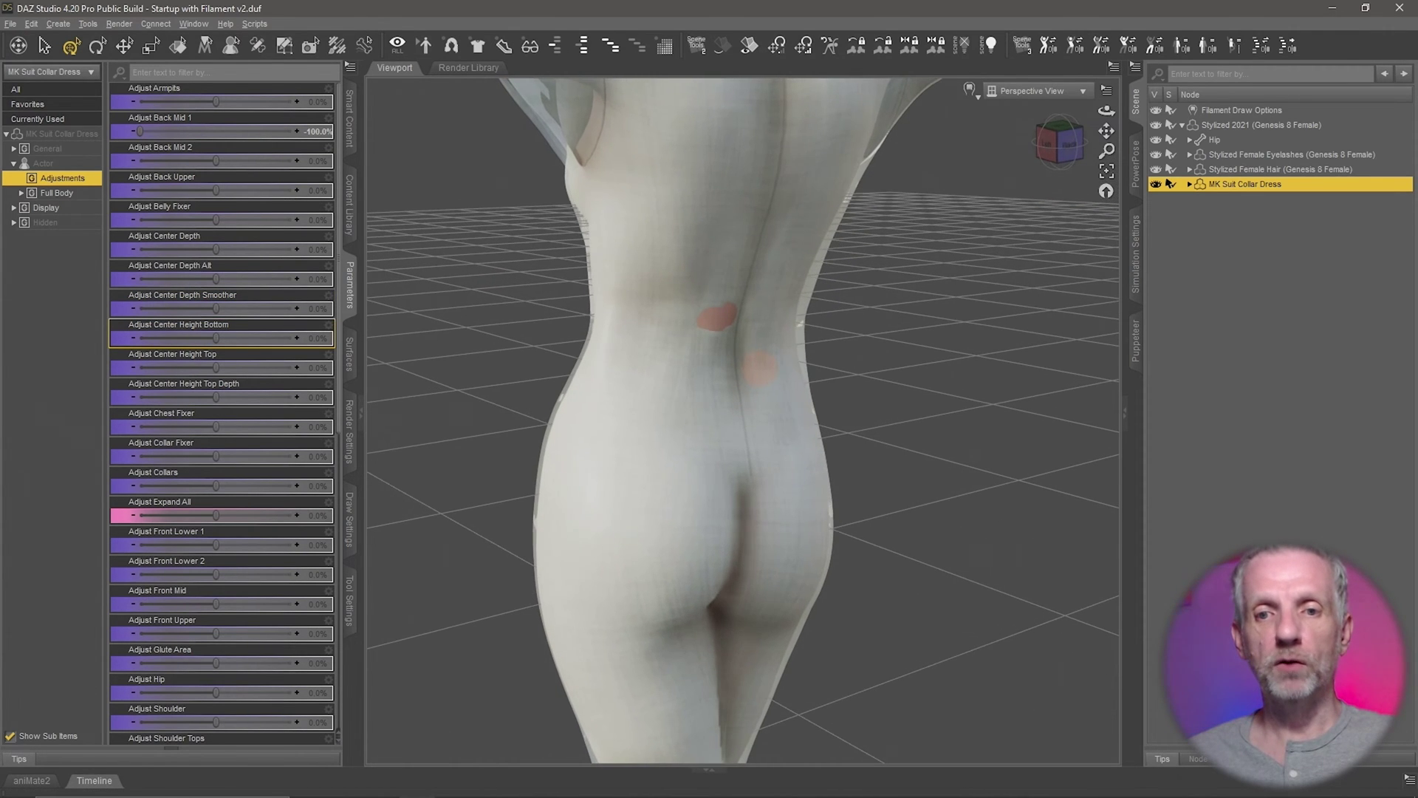
pyautogui.moveTo(770, 366)
pyautogui.mouseDown(button='middle')
pyautogui.moveTo(657, 365)
pyautogui.moveTo(857, 369)
pyautogui.mouseUp(button='middle')
pyautogui.moveTo(775, 370); pyautogui.dragTo(769, 380)
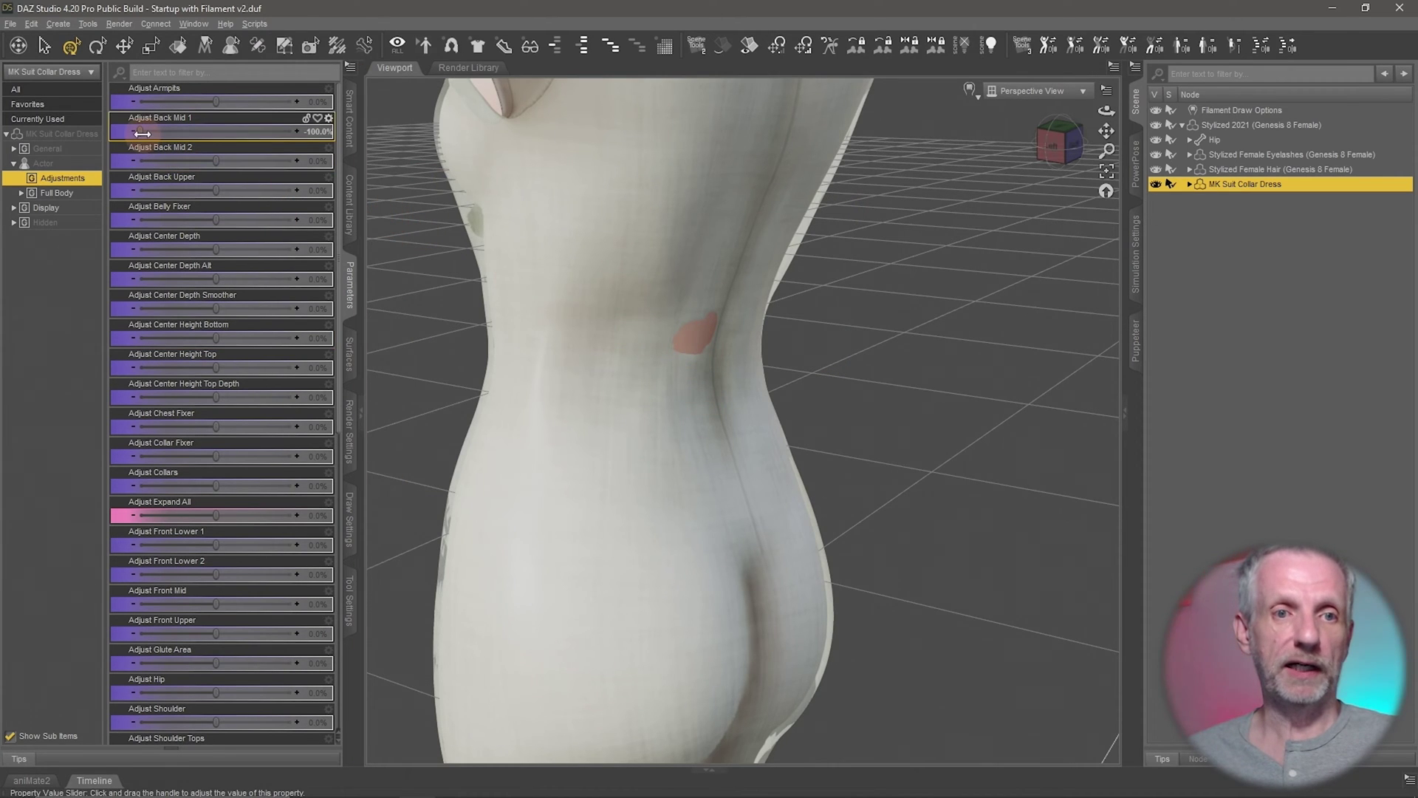
pyautogui.moveTo(140, 133)
pyautogui.mouseDown()
pyautogui.moveTo(255, 133)
pyautogui.moveTo(139, 135)
pyautogui.moveTo(151, 138)
pyautogui.mouseUp()
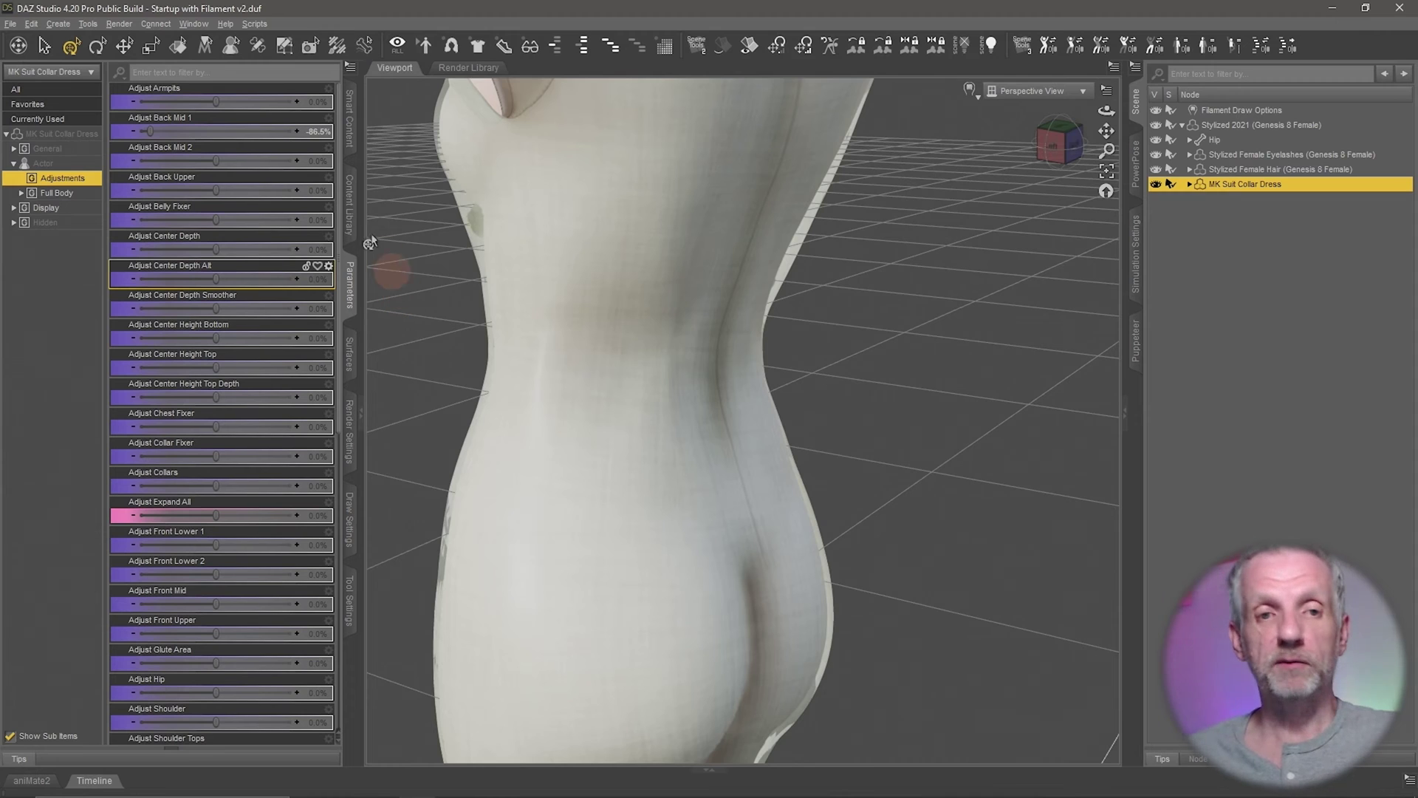
pyautogui.keyDown('alt'); pyautogui.click(233, 133); pyautogui.keyUp('alt')
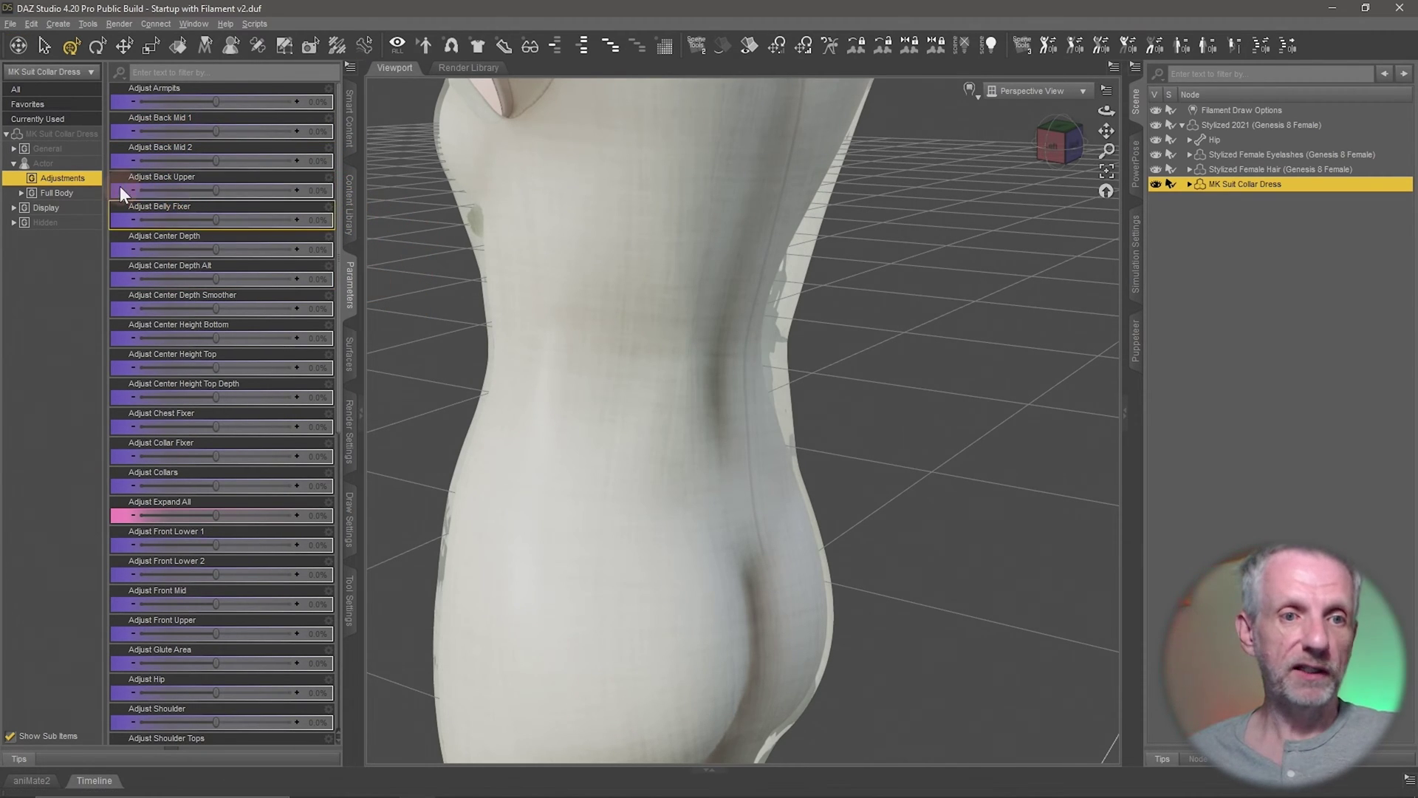
# Check the dress's Mesh Smoothing settings, return to its Adjustments, and set Adjust Back Mid 1 to -100%.
pyautogui.click(13, 148)
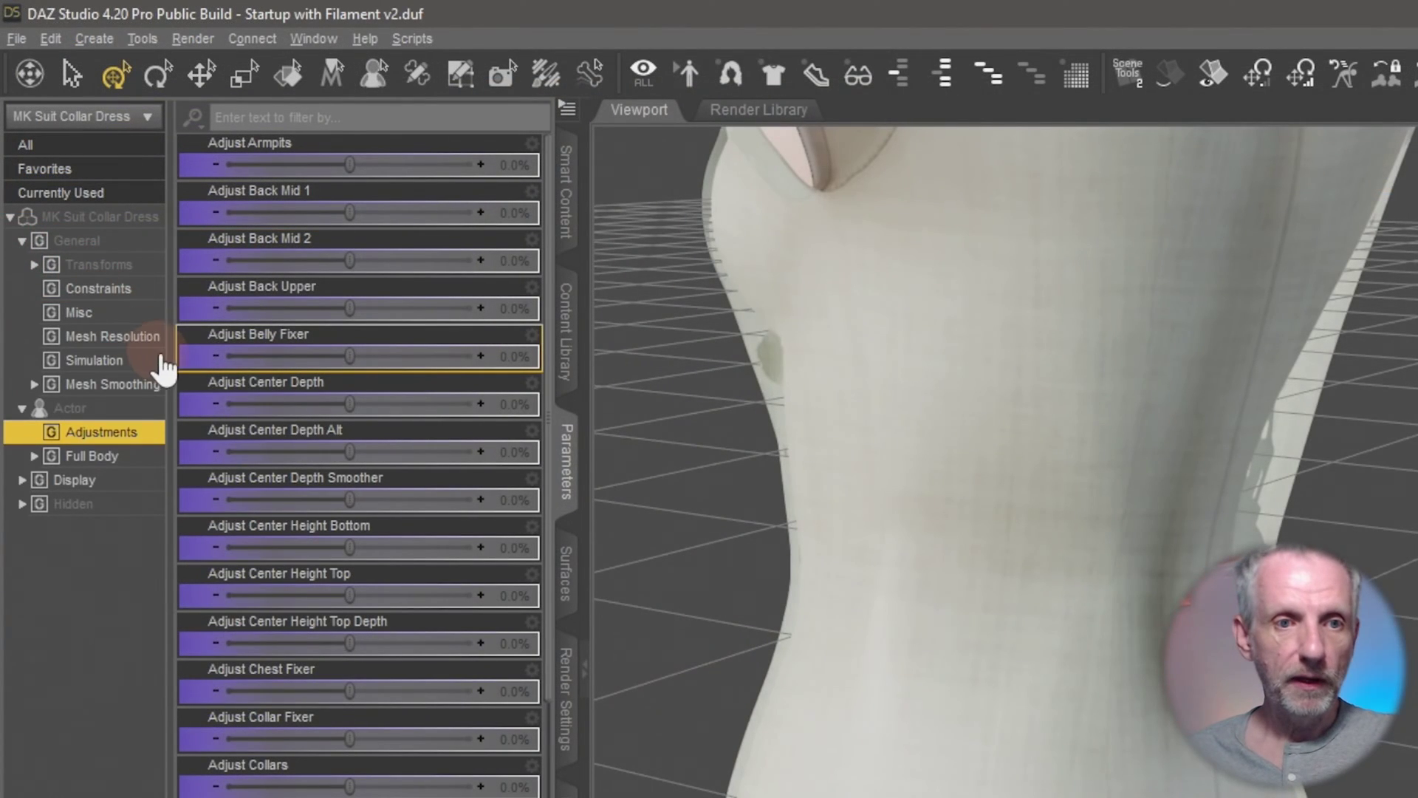
pyautogui.click(142, 386)
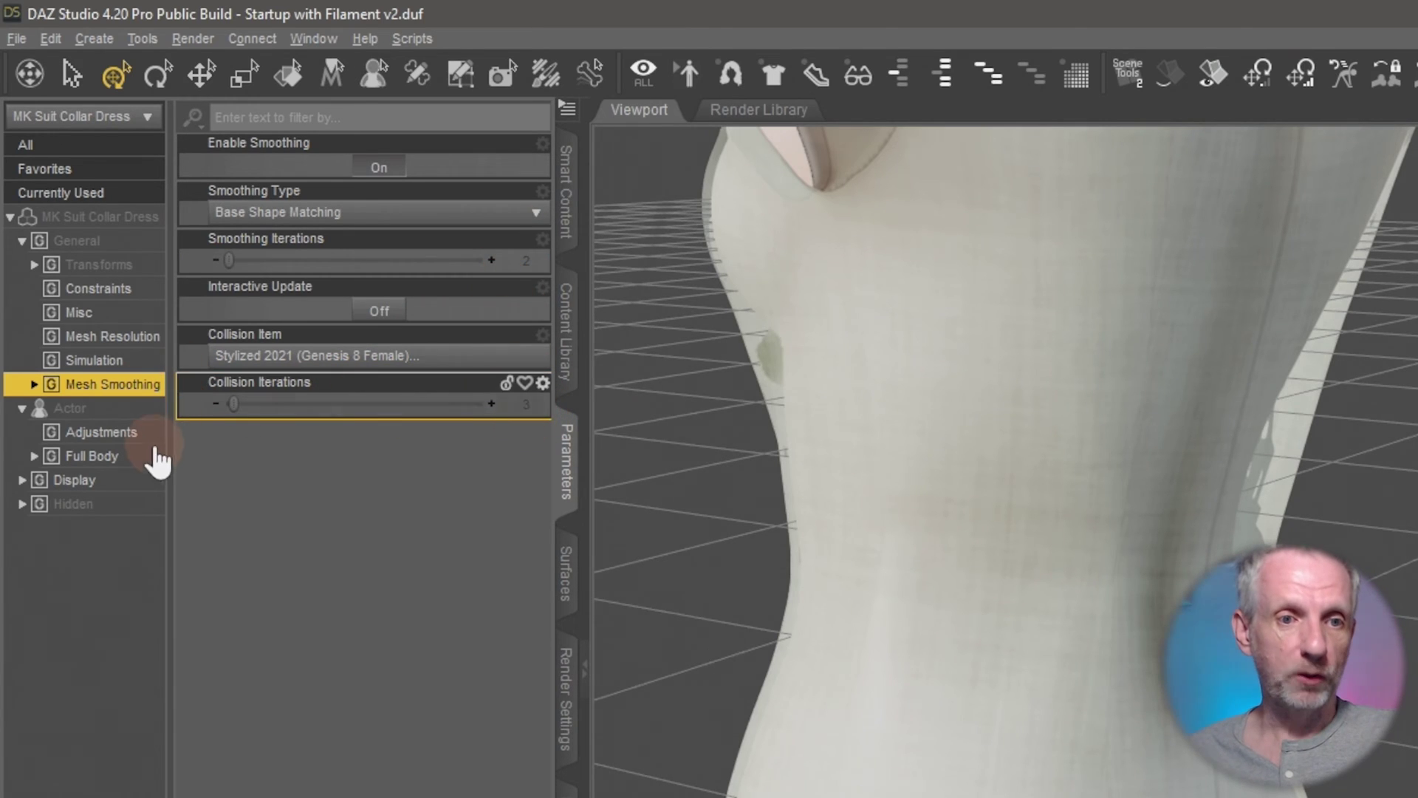
pyautogui.click(126, 434)
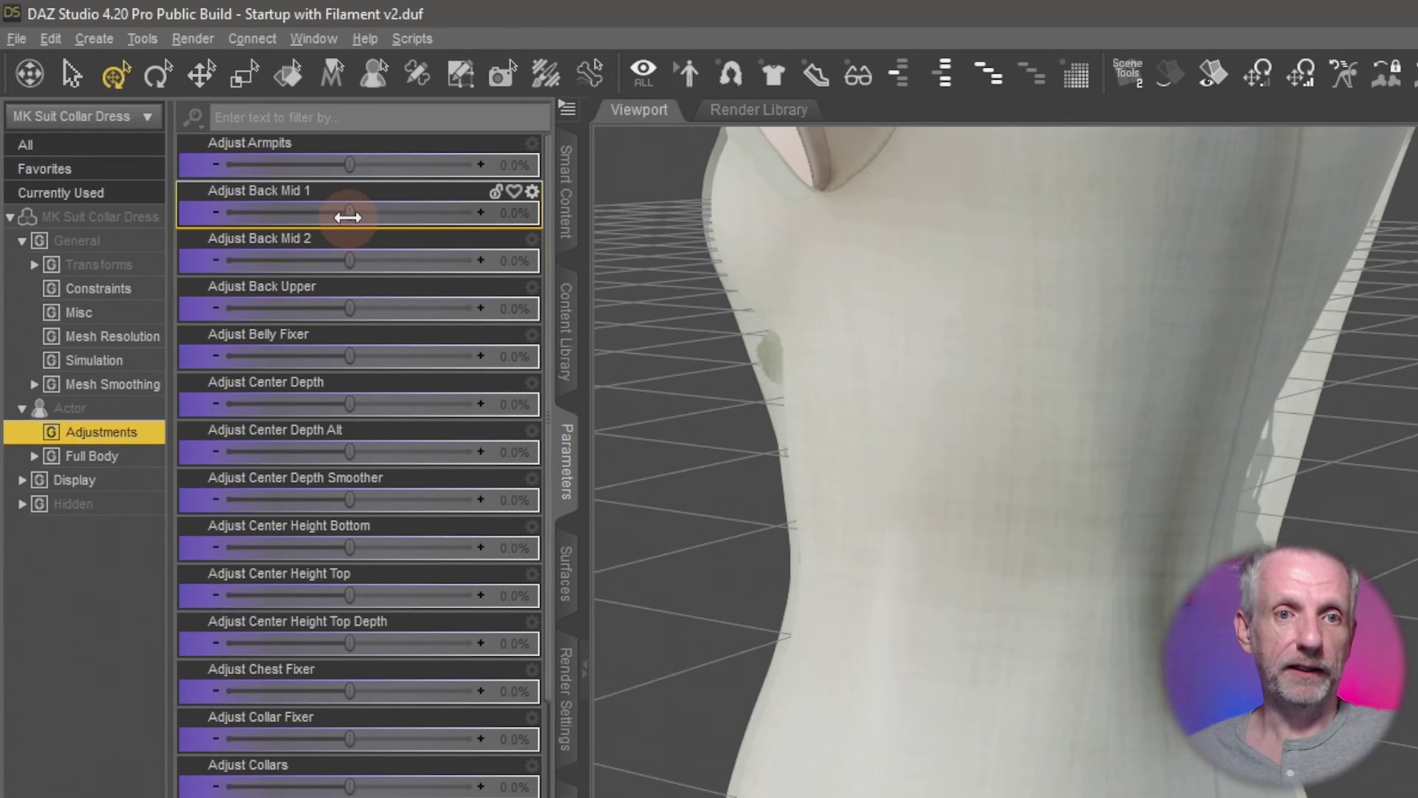
pyautogui.moveTo(347, 215)
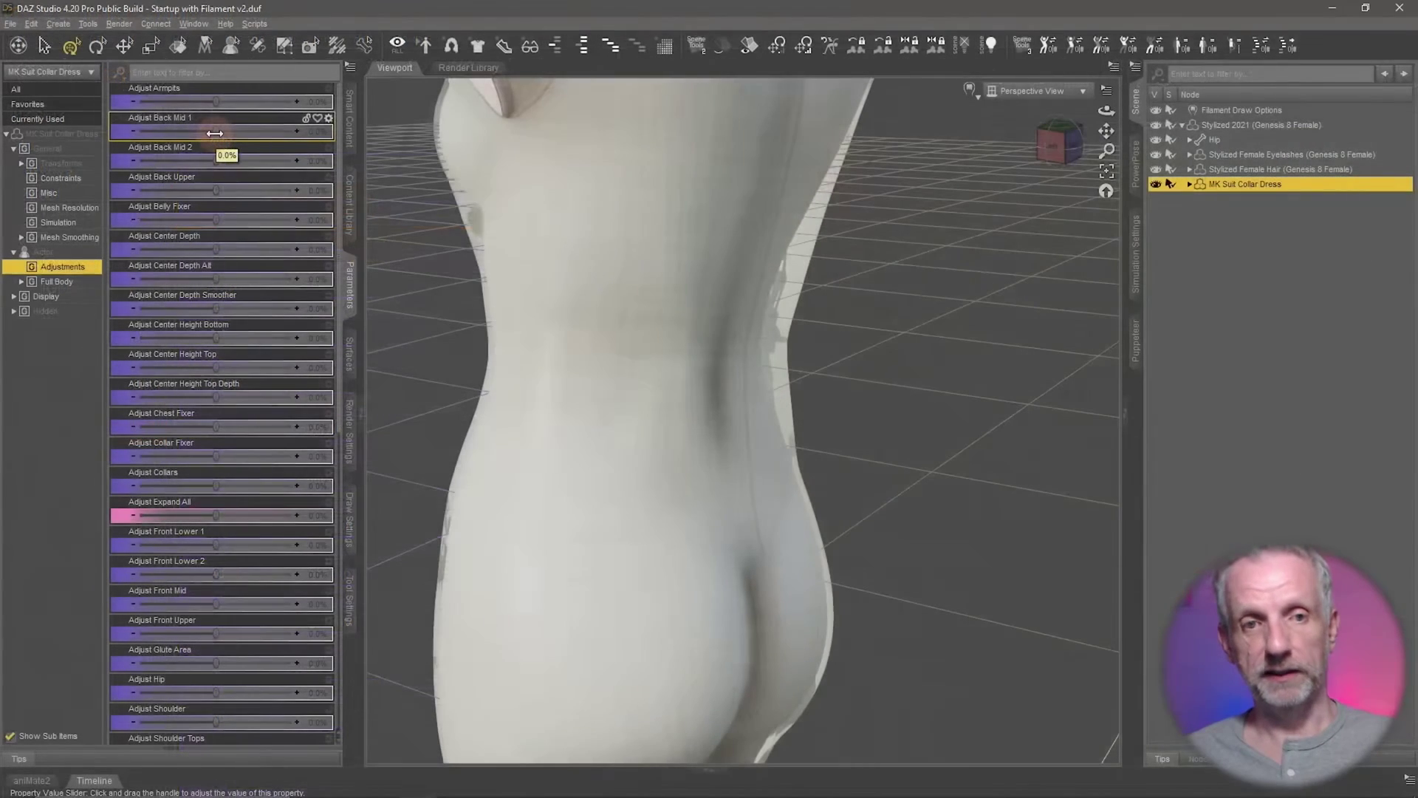
pyautogui.moveTo(214, 133); pyautogui.dragTo(32, 135)
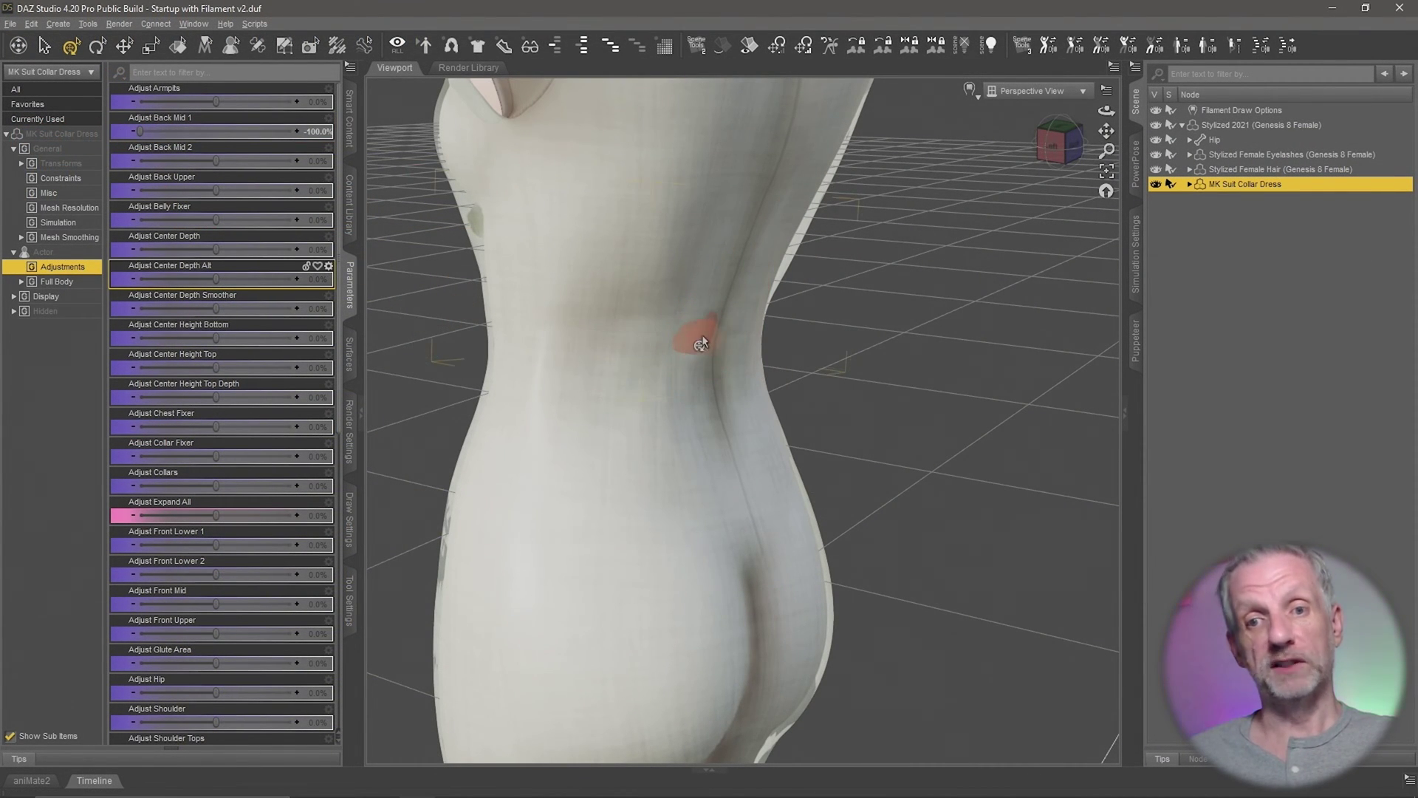
# Try Smoothing Iterations at 6 in the dress's Mesh Smoothing settings and restore the default.
pyautogui.click(70, 237)
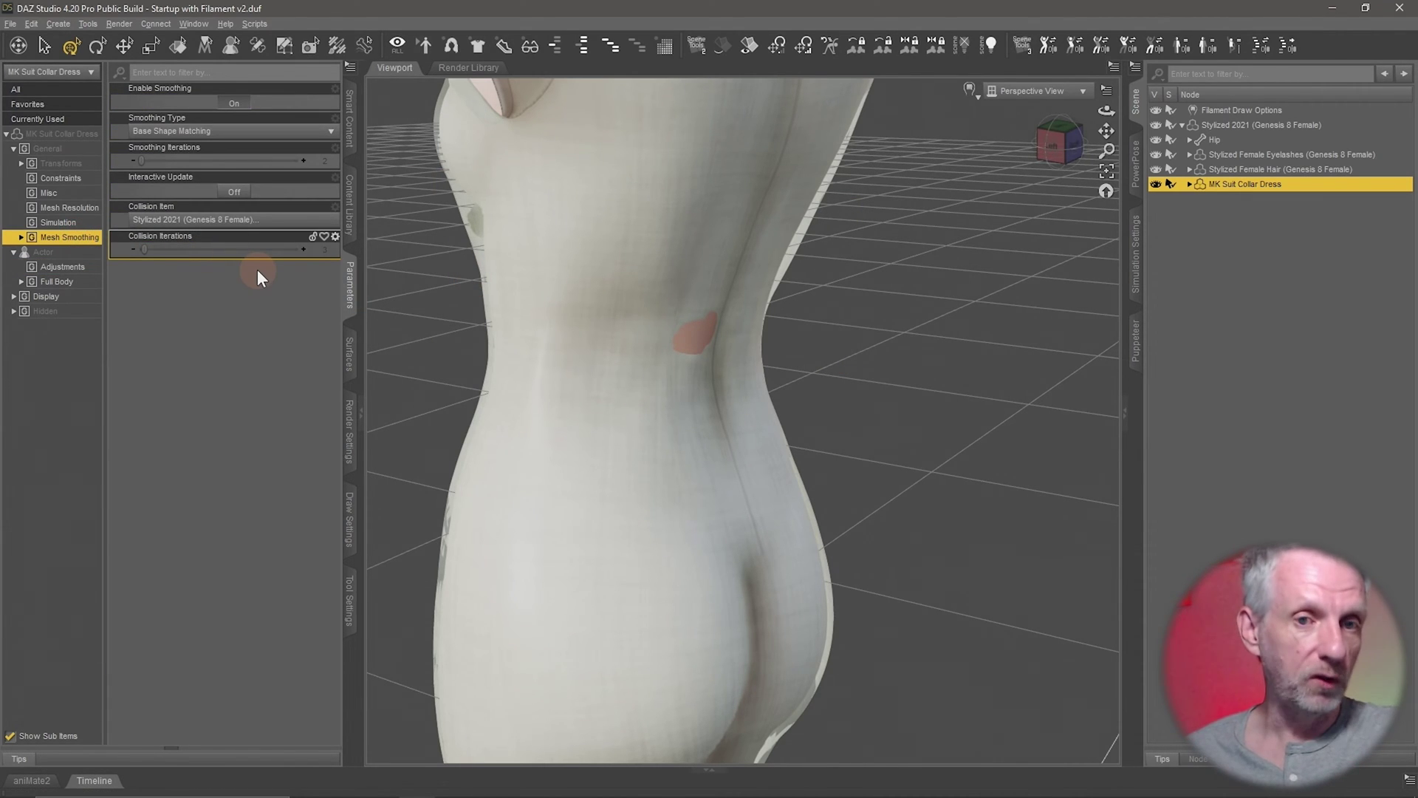
pyautogui.click(324, 161)
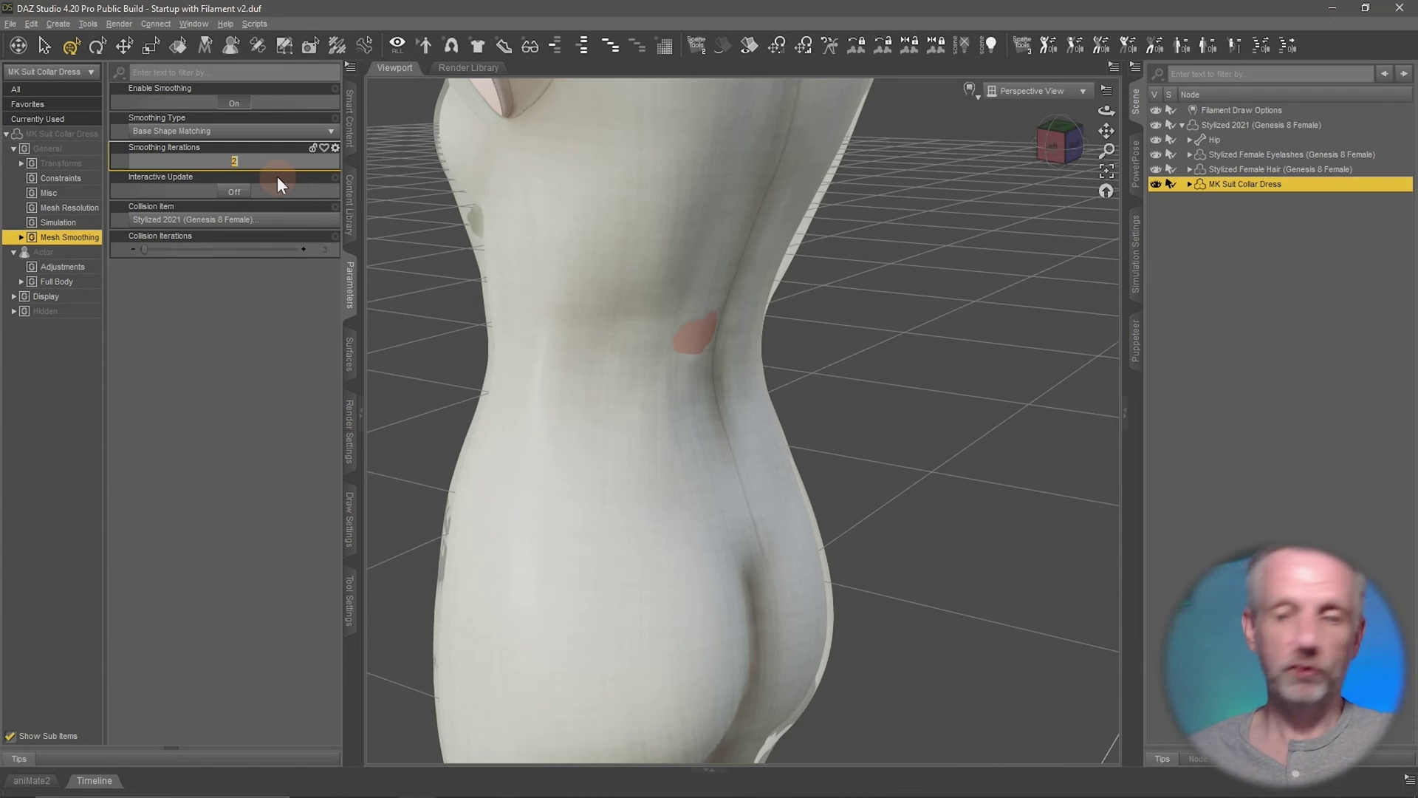
pyautogui.write('5')
pyautogui.press('Return')
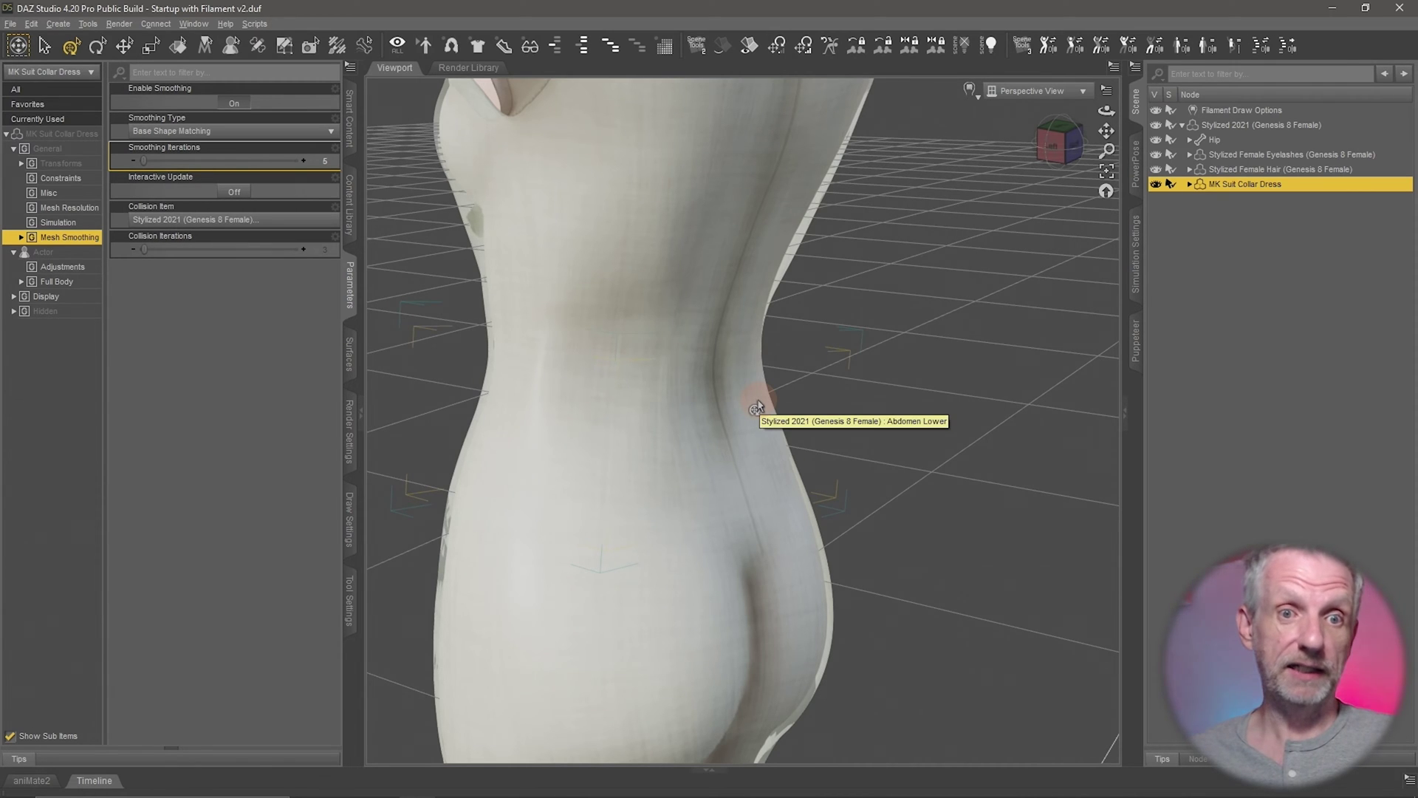
pyautogui.moveTo(277, 166); pyautogui.dragTo(271, 192)
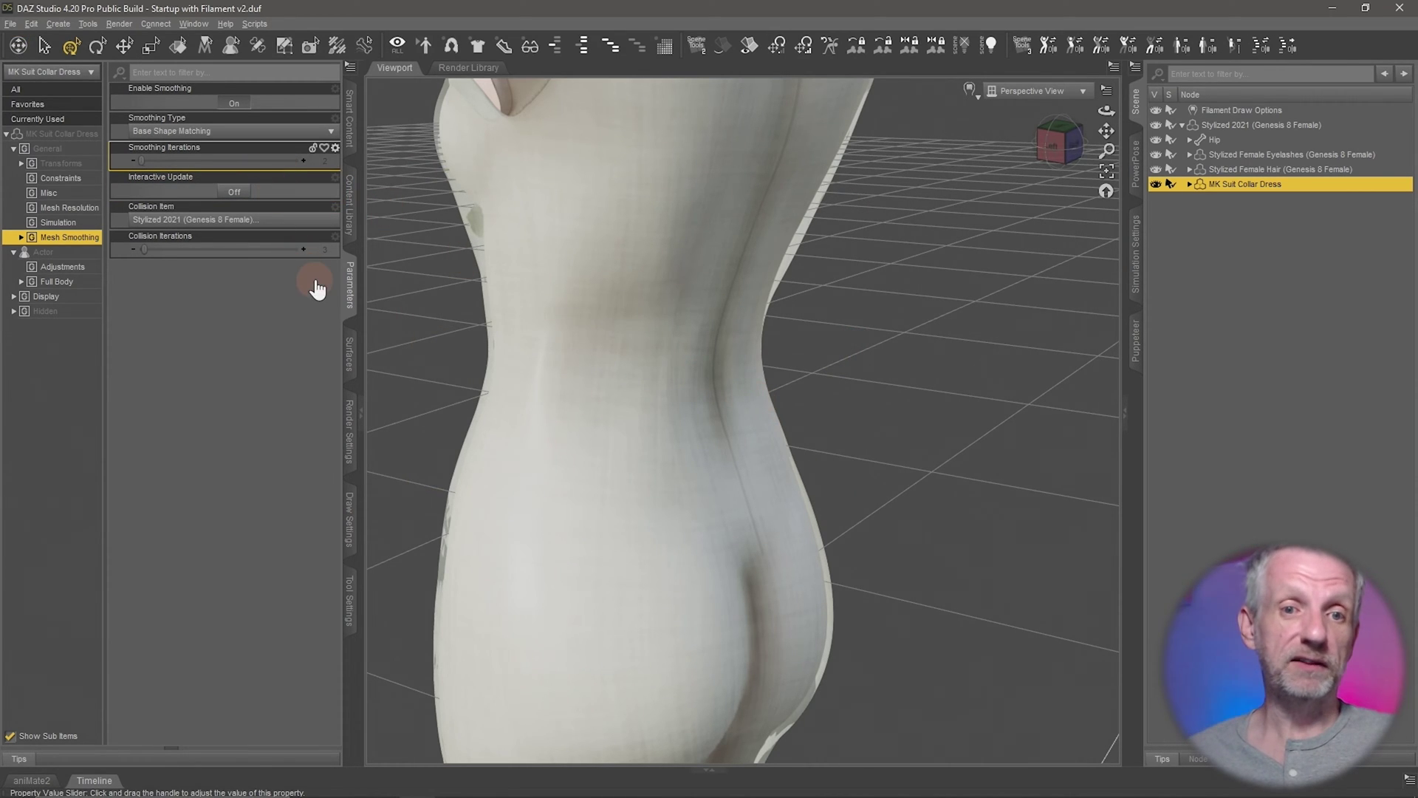
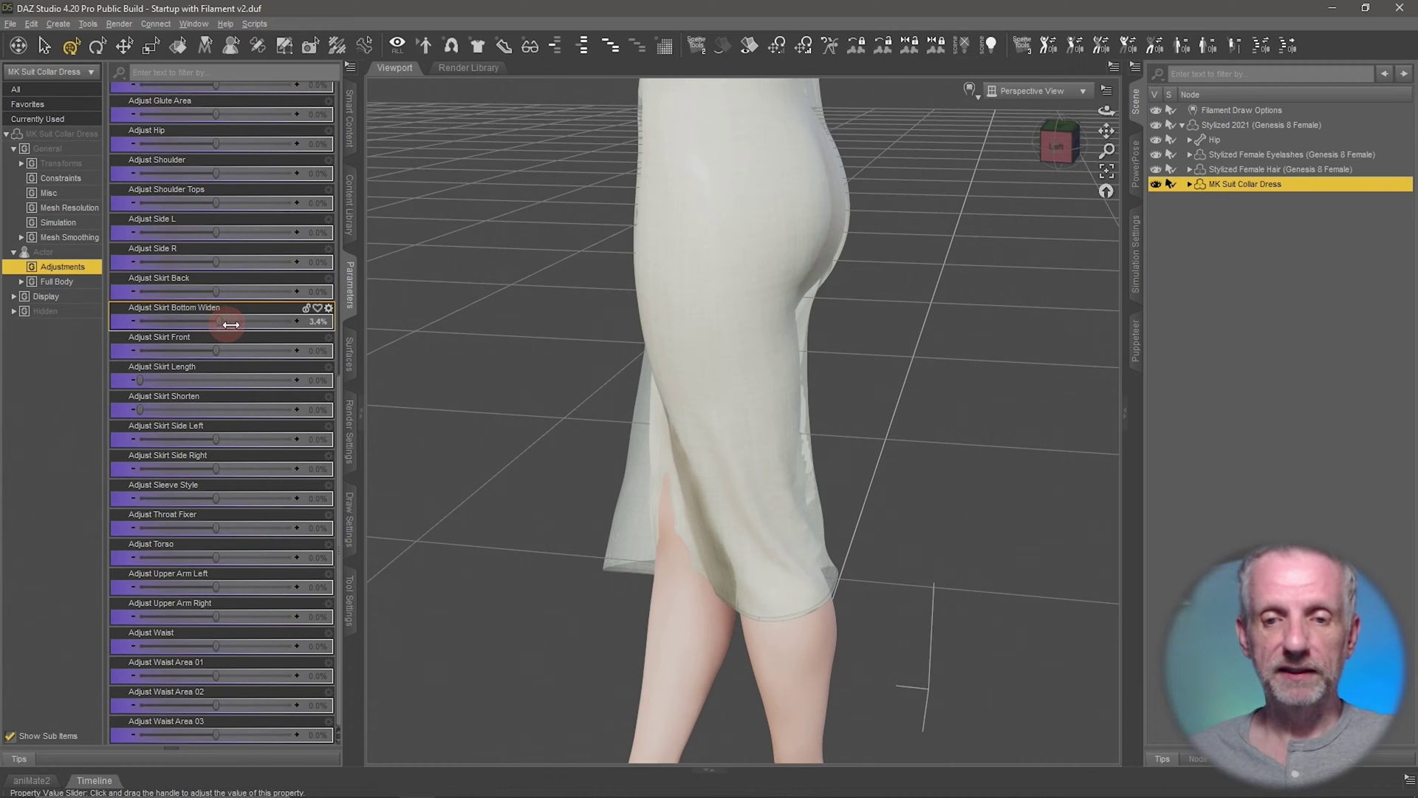
# Try Adjust Skirt Bottom Widen at 100% on the dress, reset it to 0%, and inspect the skirt's hem from the front.
pyautogui.moveTo(232, 324); pyautogui.dragTo(402, 348)
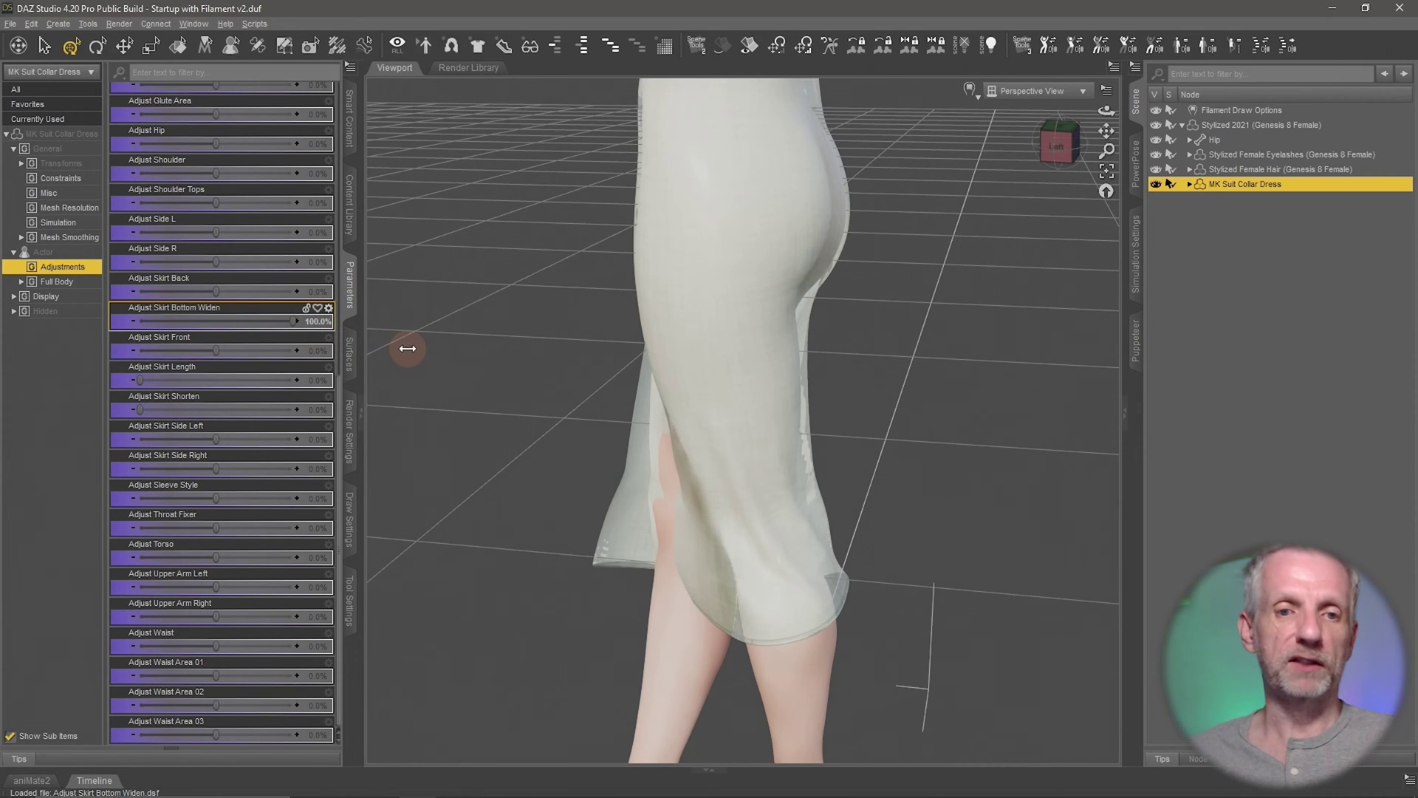
pyautogui.keyDown('alt'); pyautogui.click(270, 323); pyautogui.keyUp('alt')
pyautogui.keyDown('ctrl'); pyautogui.keyDown('alt'); pyautogui.moveTo(534, 446); pyautogui.dragTo(535, 448); pyautogui.keyUp('alt'); pyautogui.keyUp('ctrl')
pyautogui.keyDown('ctrl'); pyautogui.keyDown('alt'); pyautogui.moveTo(535, 447); pyautogui.dragTo(534, 446, button='right'); pyautogui.keyUp('alt'); pyautogui.keyUp('ctrl')
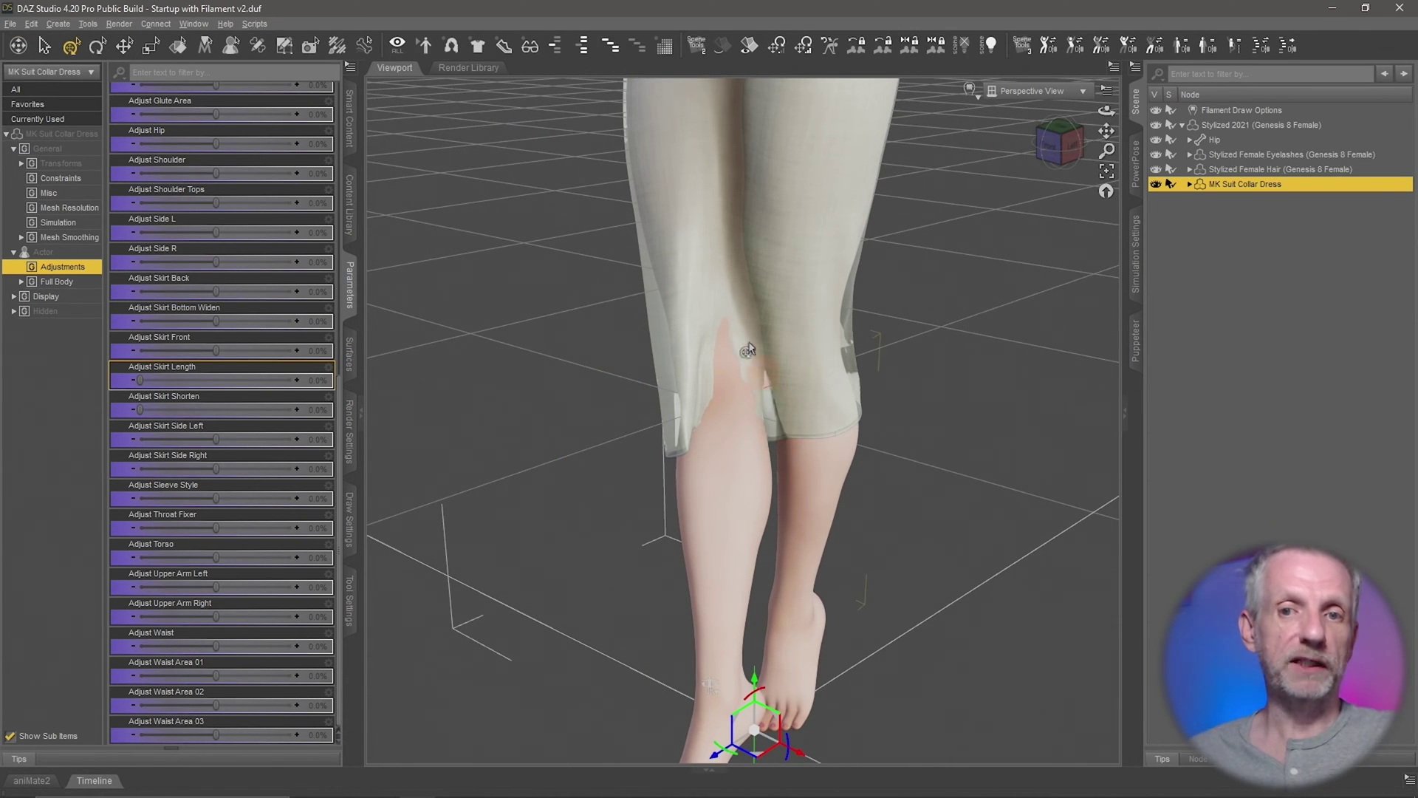
pyautogui.scroll(-5, 770, 394)
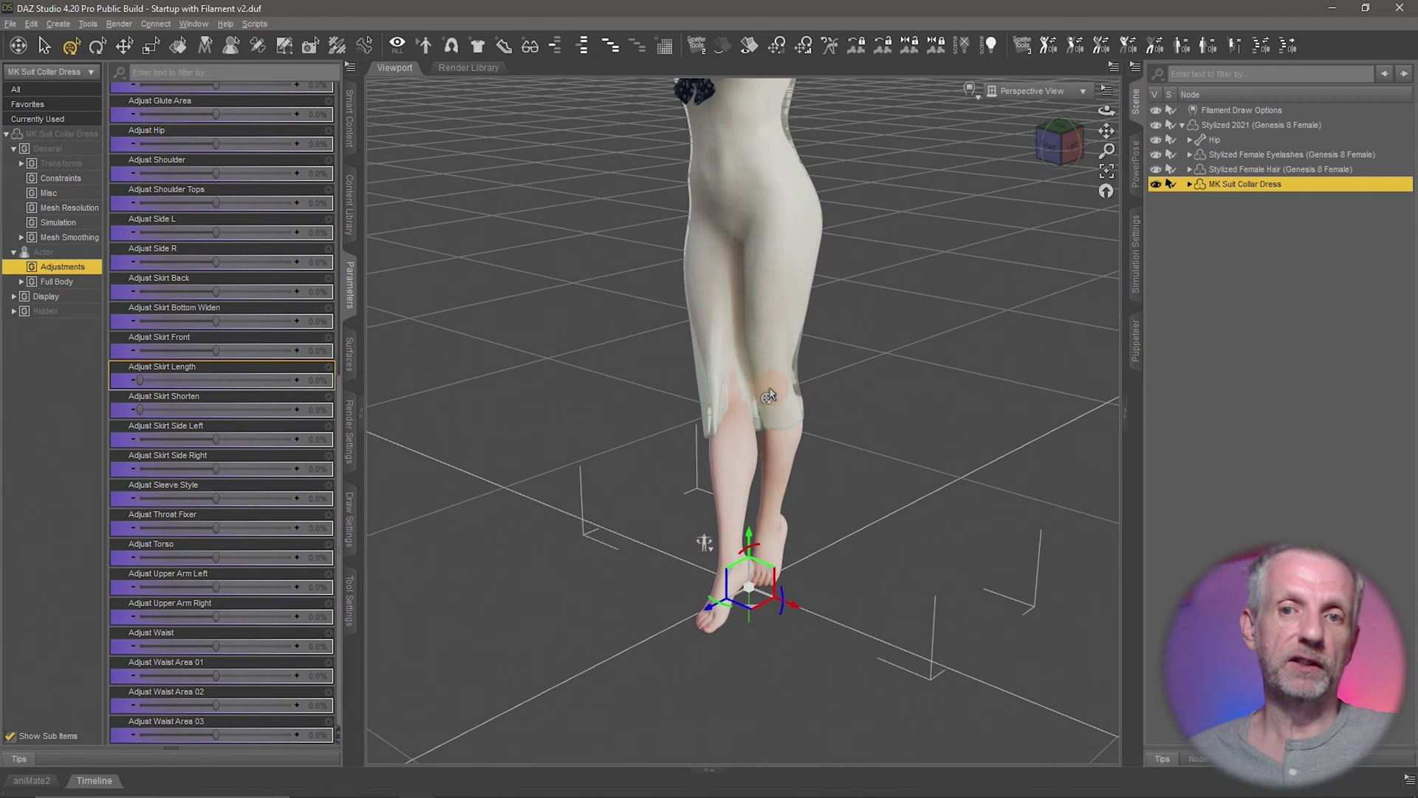
pyautogui.keyDown('ctrl'); pyautogui.keyDown('alt'); pyautogui.moveTo(770, 395); pyautogui.dragTo(770, 404, button='right'); pyautogui.keyUp('alt'); pyautogui.keyUp('ctrl')
pyautogui.keyDown('ctrl'); pyautogui.keyDown('alt'); pyautogui.moveTo(771, 405); pyautogui.dragTo(770, 405); pyautogui.keyUp('alt'); pyautogui.keyUp('ctrl')
pyautogui.moveTo(692, 684); pyautogui.dragTo(707, 686)
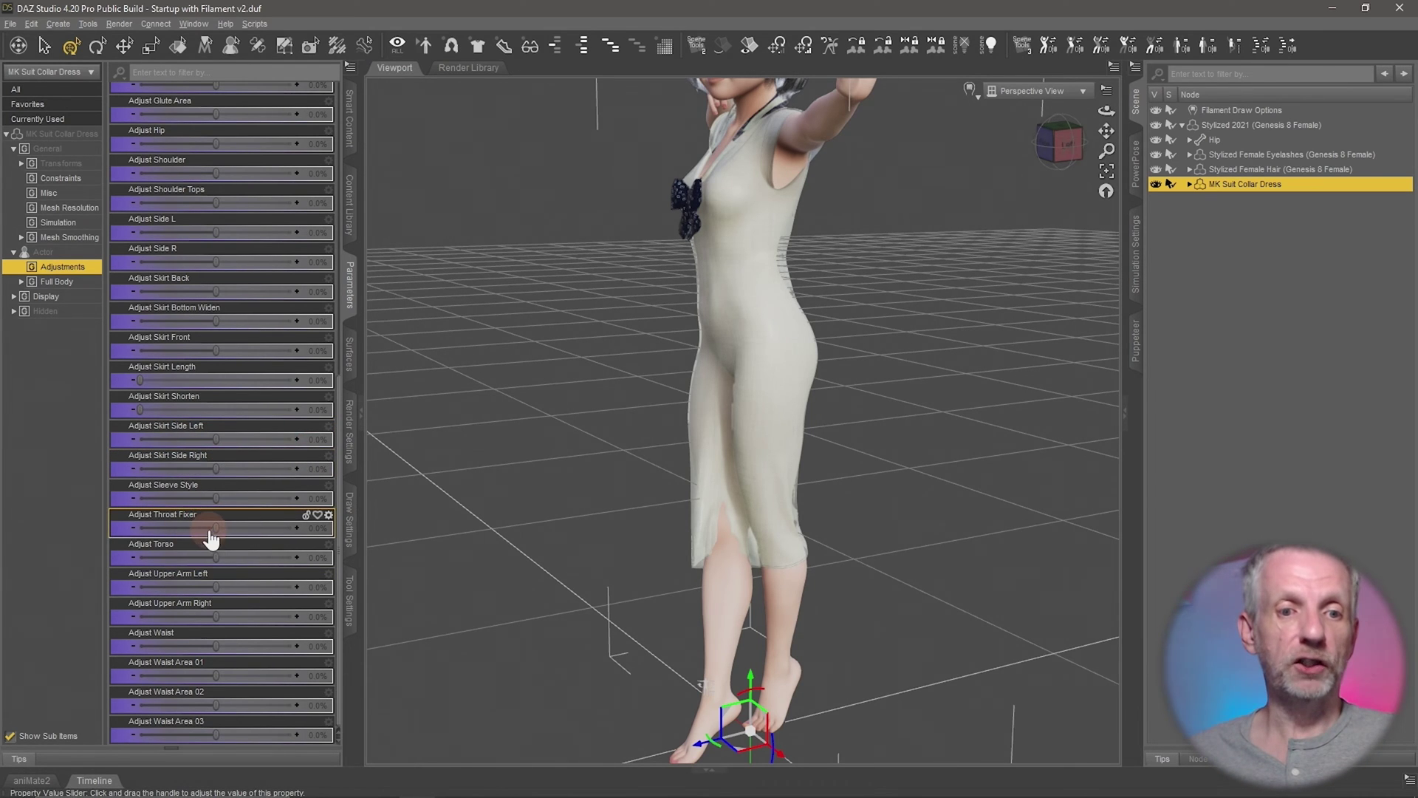
# Try Adjust Throat Fixer at 95.2% while viewing the collar up close, and reset it to 0%.
pyautogui.moveTo(590, 406); pyautogui.dragTo(592, 392, button='middle')
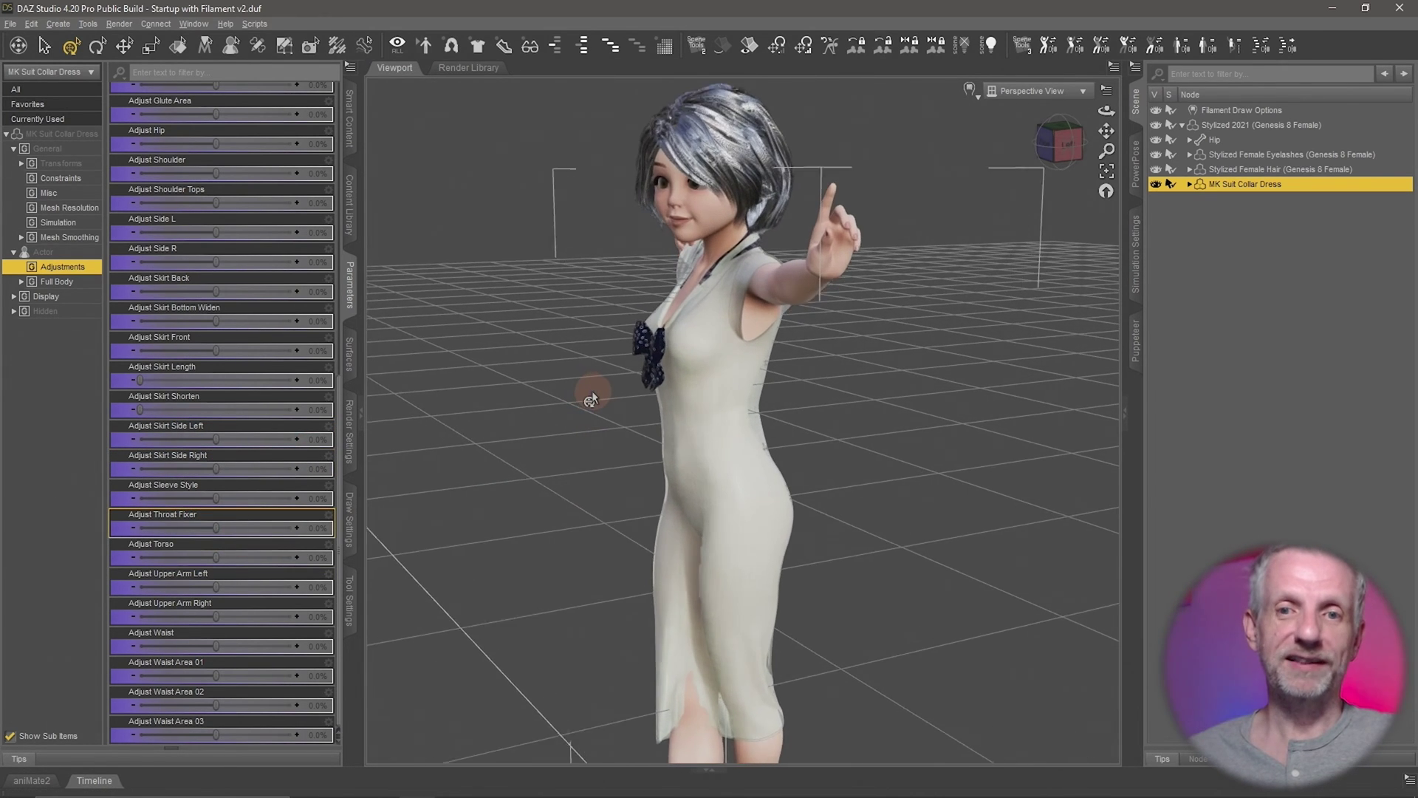
pyautogui.scroll(4, 590, 389)
pyautogui.moveTo(596, 377); pyautogui.dragTo(568, 409)
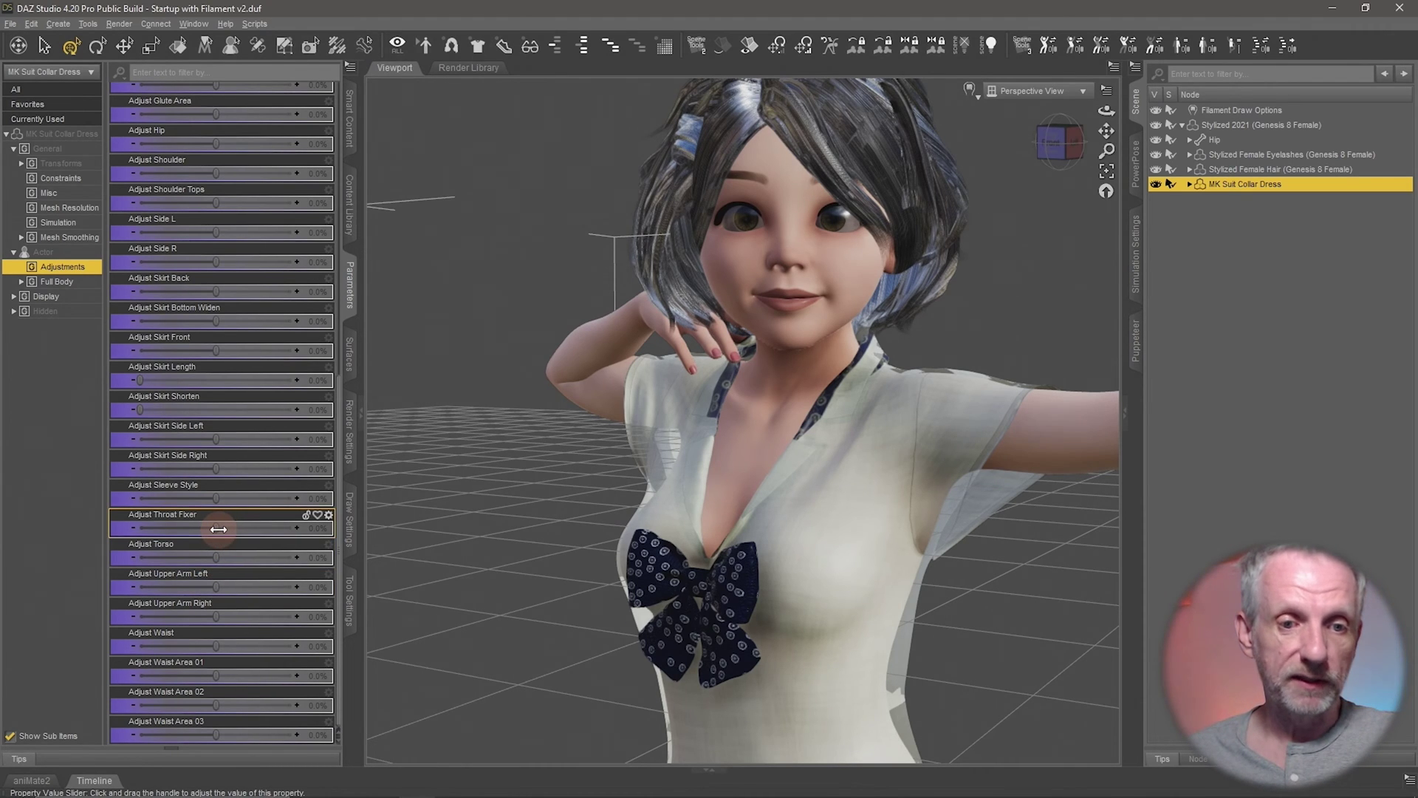
pyautogui.moveTo(224, 529); pyautogui.dragTo(381, 530)
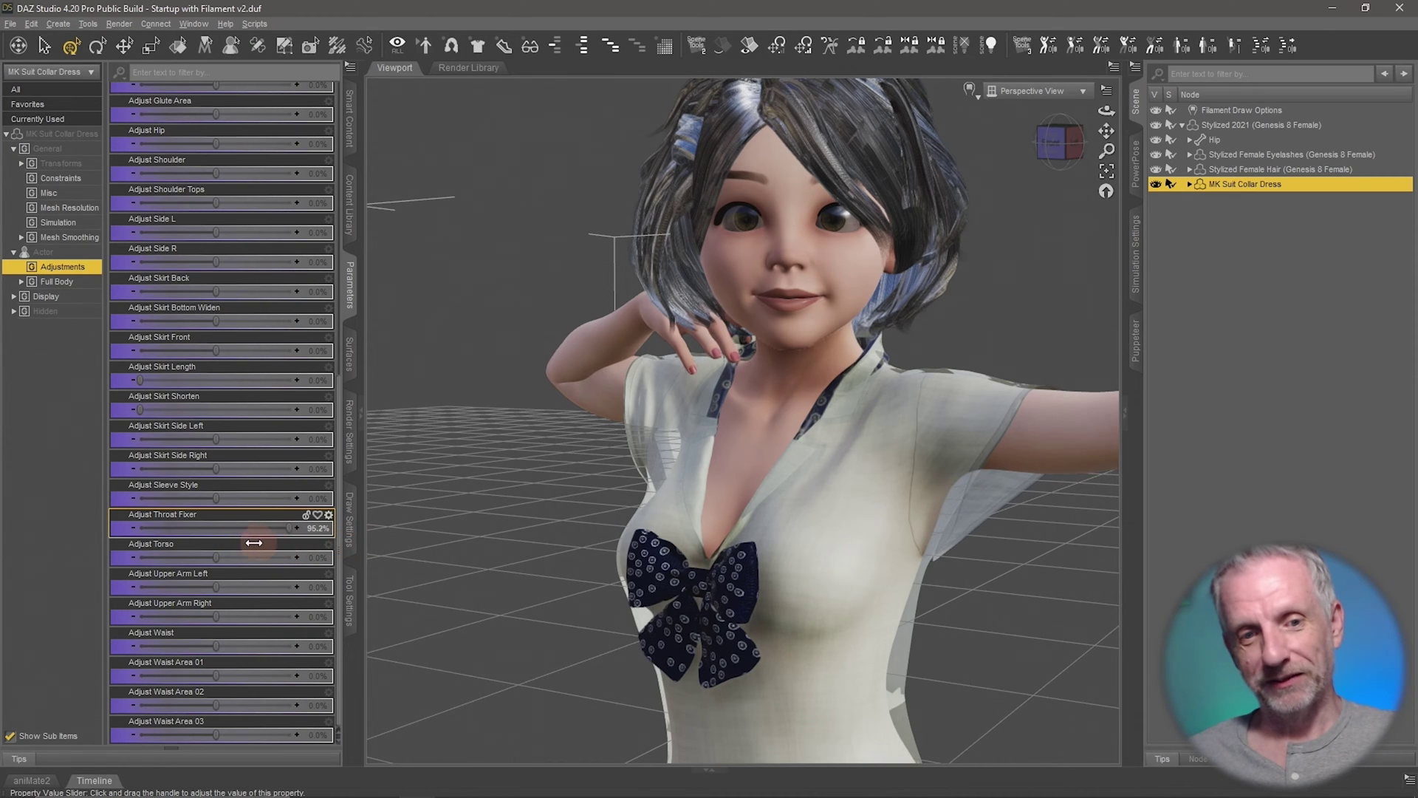
pyautogui.moveTo(254, 543)
pyautogui.mouseDown()
pyautogui.moveTo(94, 545)
pyautogui.moveTo(271, 546)
pyautogui.moveTo(213, 551)
pyautogui.moveTo(253, 532)
pyautogui.mouseUp()
# Examine the neckline from both sides, try a negative Adjust Throat Fixer value, and reset it to 0%.
pyautogui.scroll(3, 647, 467)
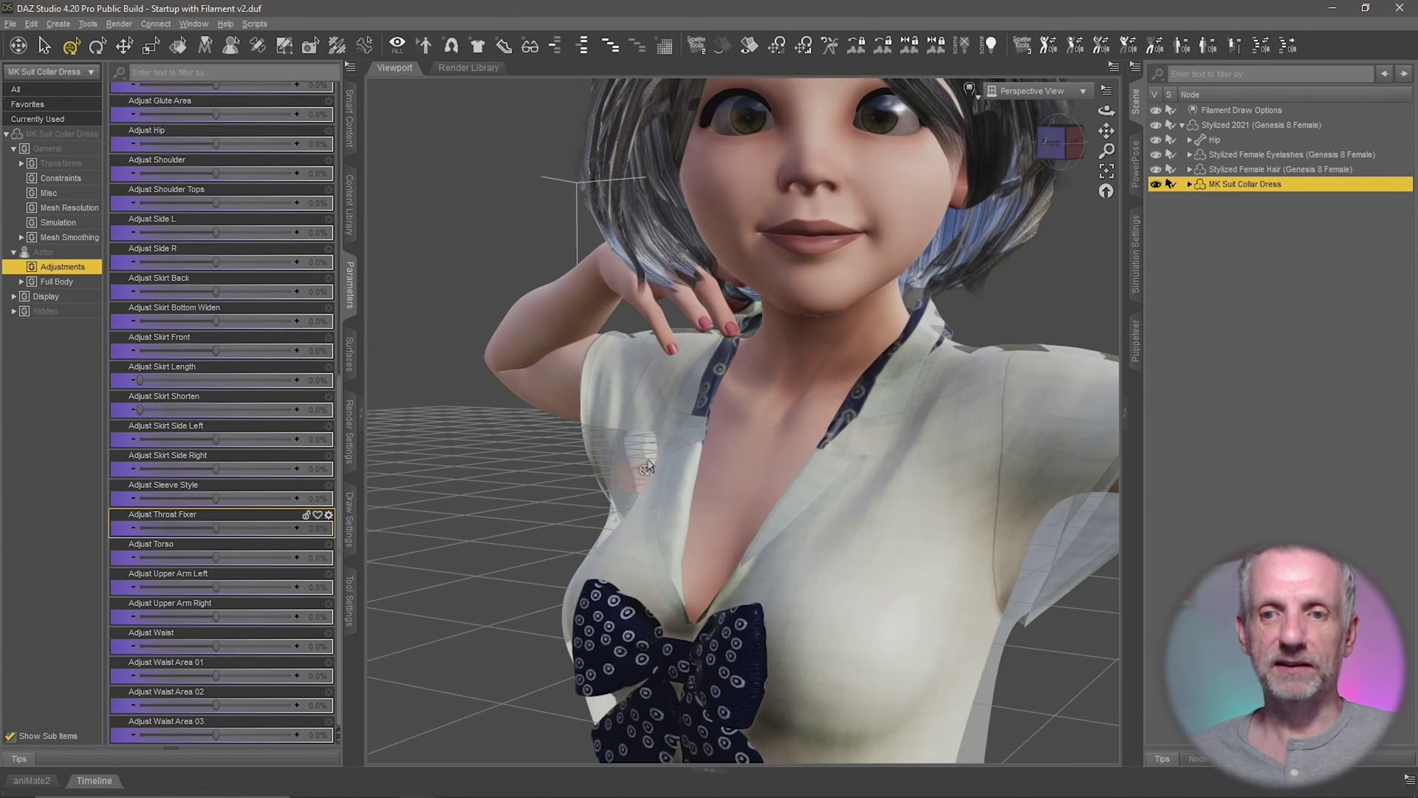
pyautogui.keyDown('ctrl'); pyautogui.keyDown('alt'); pyautogui.moveTo(665, 435); pyautogui.dragTo(661, 437); pyautogui.keyUp('alt'); pyautogui.keyUp('ctrl')
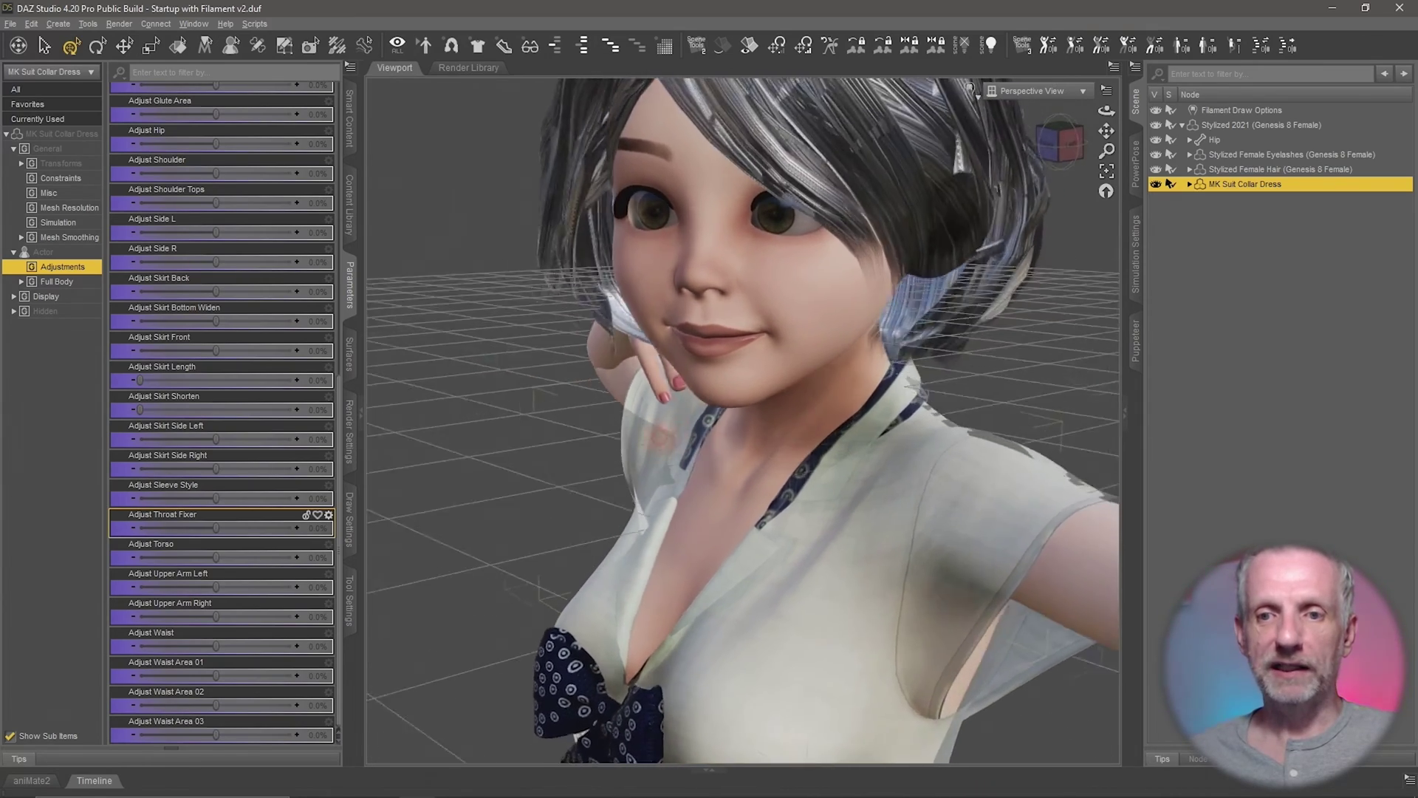
pyautogui.keyDown('alt'); pyautogui.moveTo(546, 450); pyautogui.dragTo(532, 447); pyautogui.keyUp('alt')
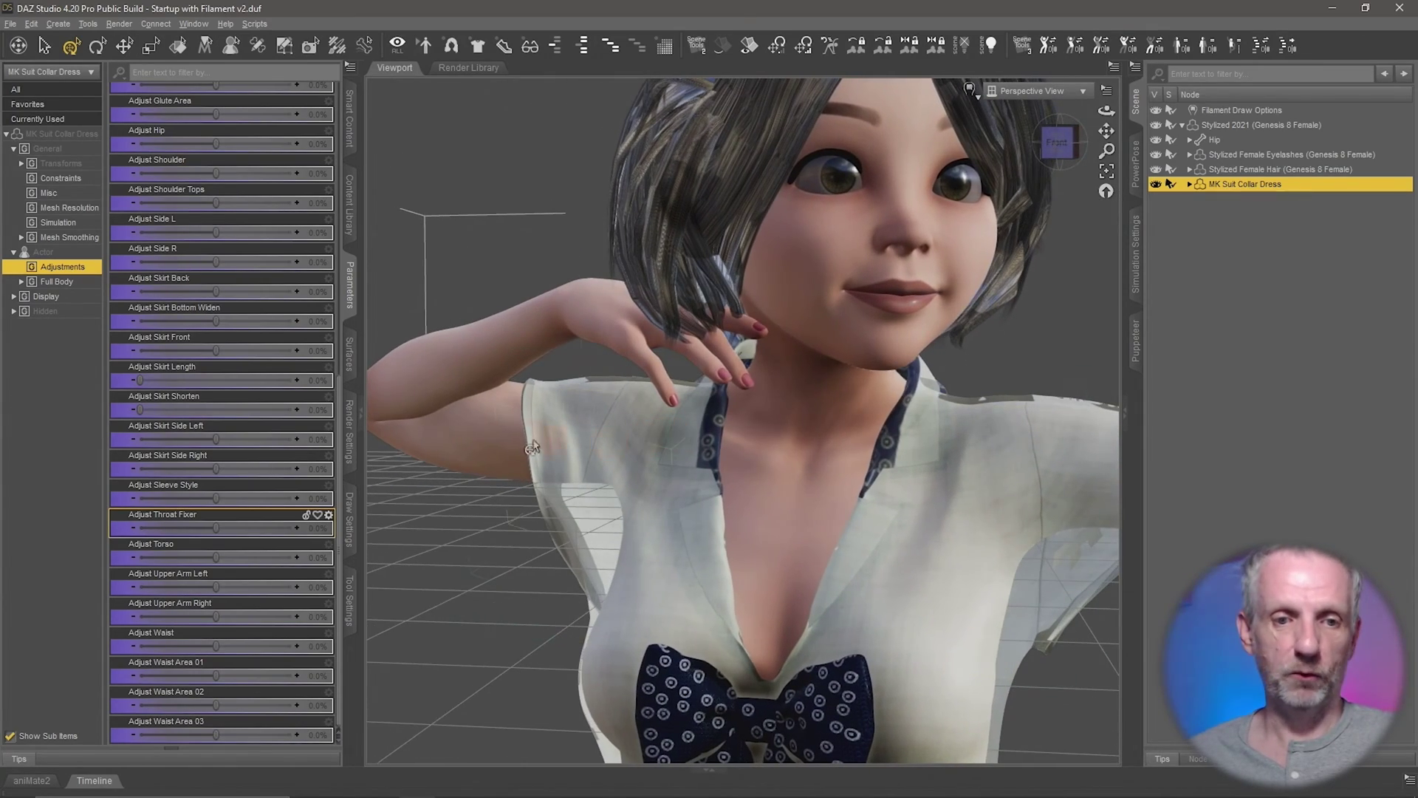
pyautogui.moveTo(215, 528); pyautogui.dragTo(158, 529)
pyautogui.moveTo(666, 554)
pyautogui.mouseDown(button='middle')
pyautogui.moveTo(652, 544)
pyautogui.moveTo(669, 547)
pyautogui.mouseUp(button='middle')
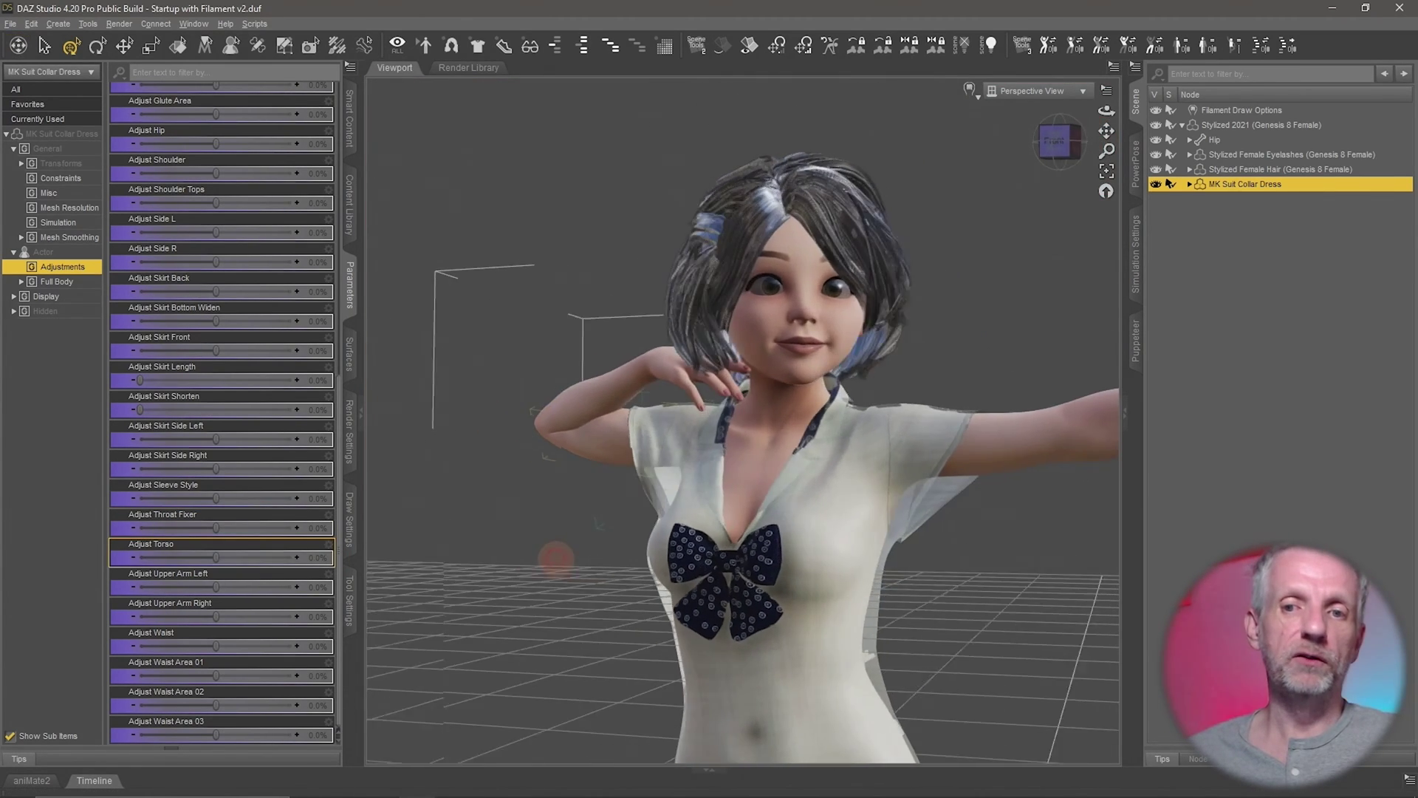
# Try Adjust Expand All at -49.8% and 43.0% on the dress, and set it to 100%.
pyautogui.keyDown('alt'); pyautogui.moveTo(556, 566); pyautogui.dragTo(539, 564); pyautogui.keyUp('alt')
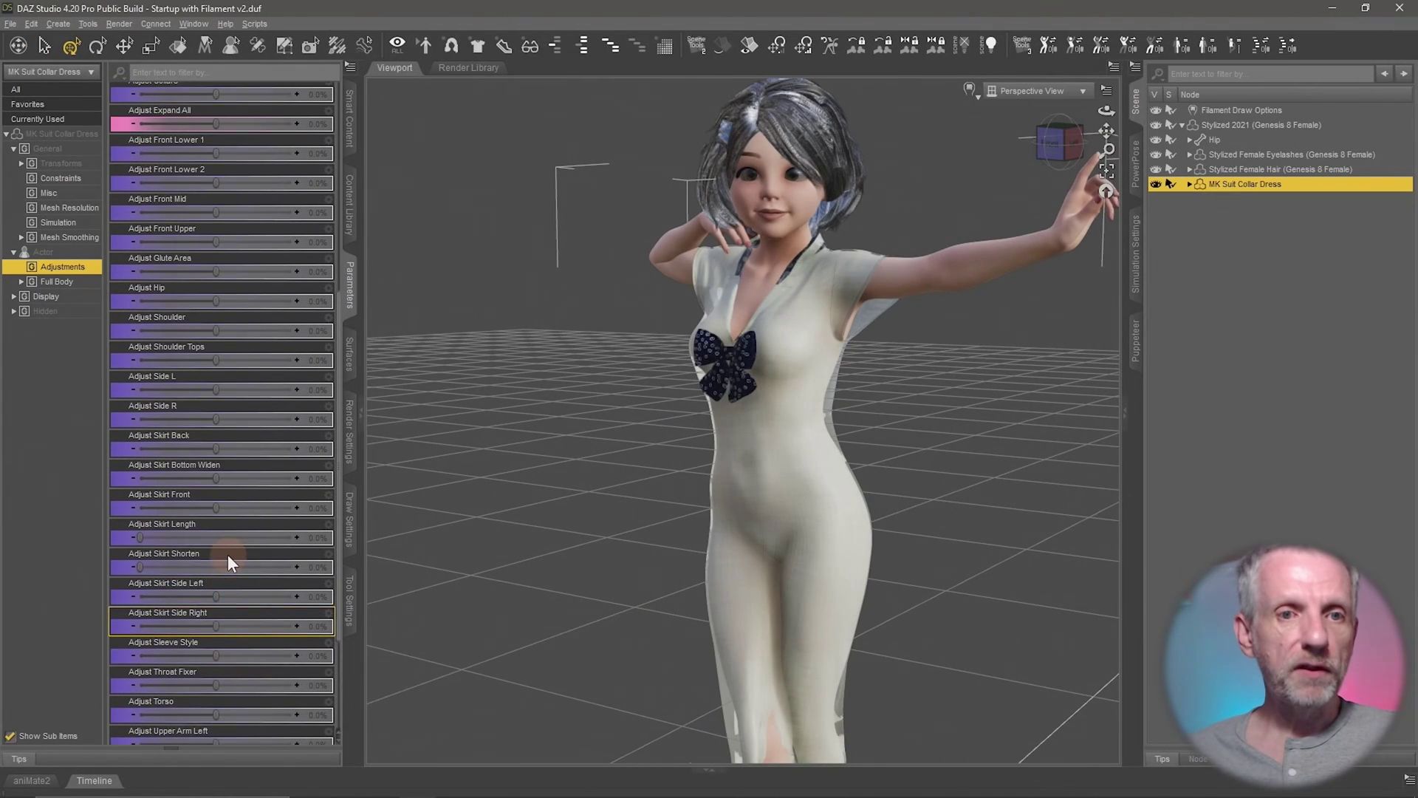
pyautogui.scroll(4, 228, 554)
pyautogui.scroll(2, 228, 554)
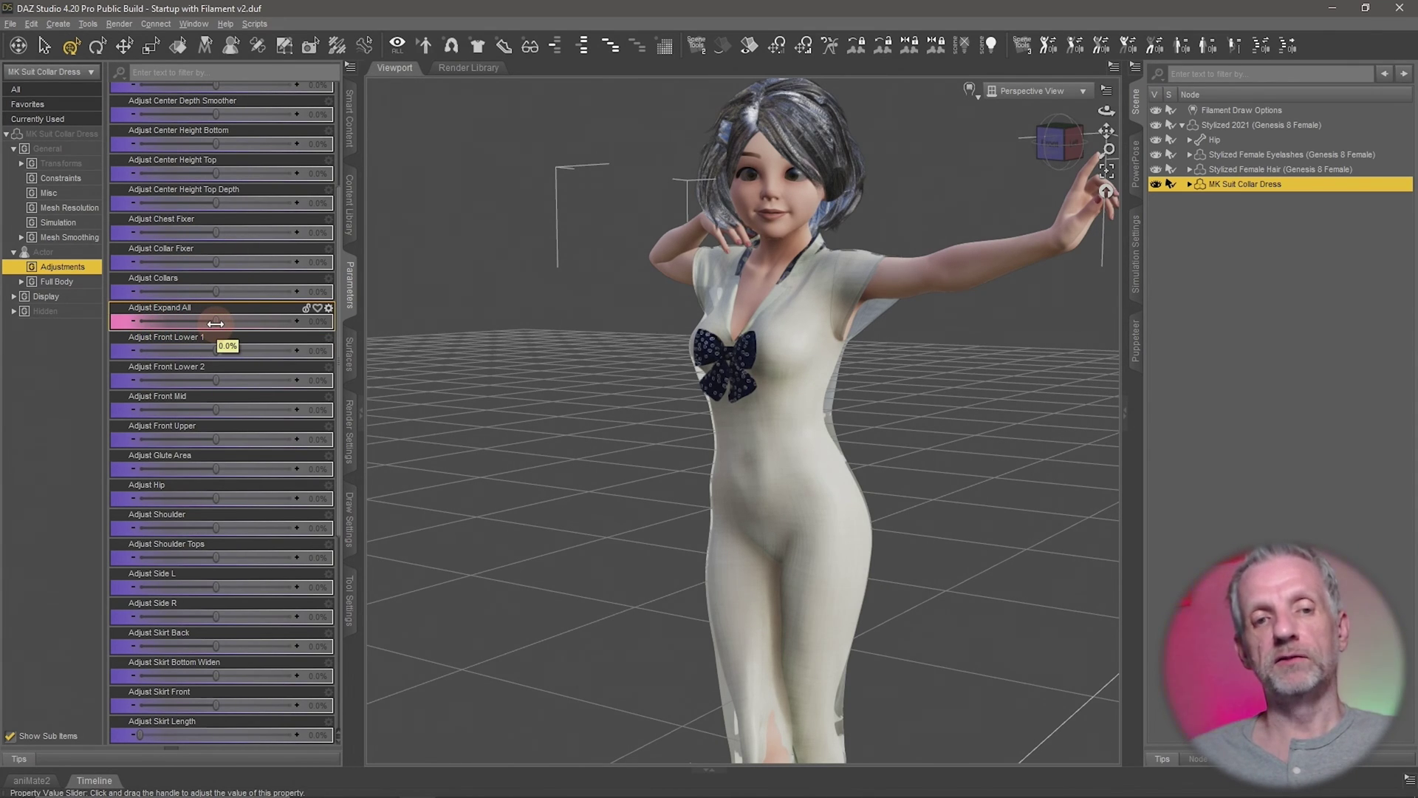
pyautogui.moveTo(215, 323); pyautogui.dragTo(348, 330)
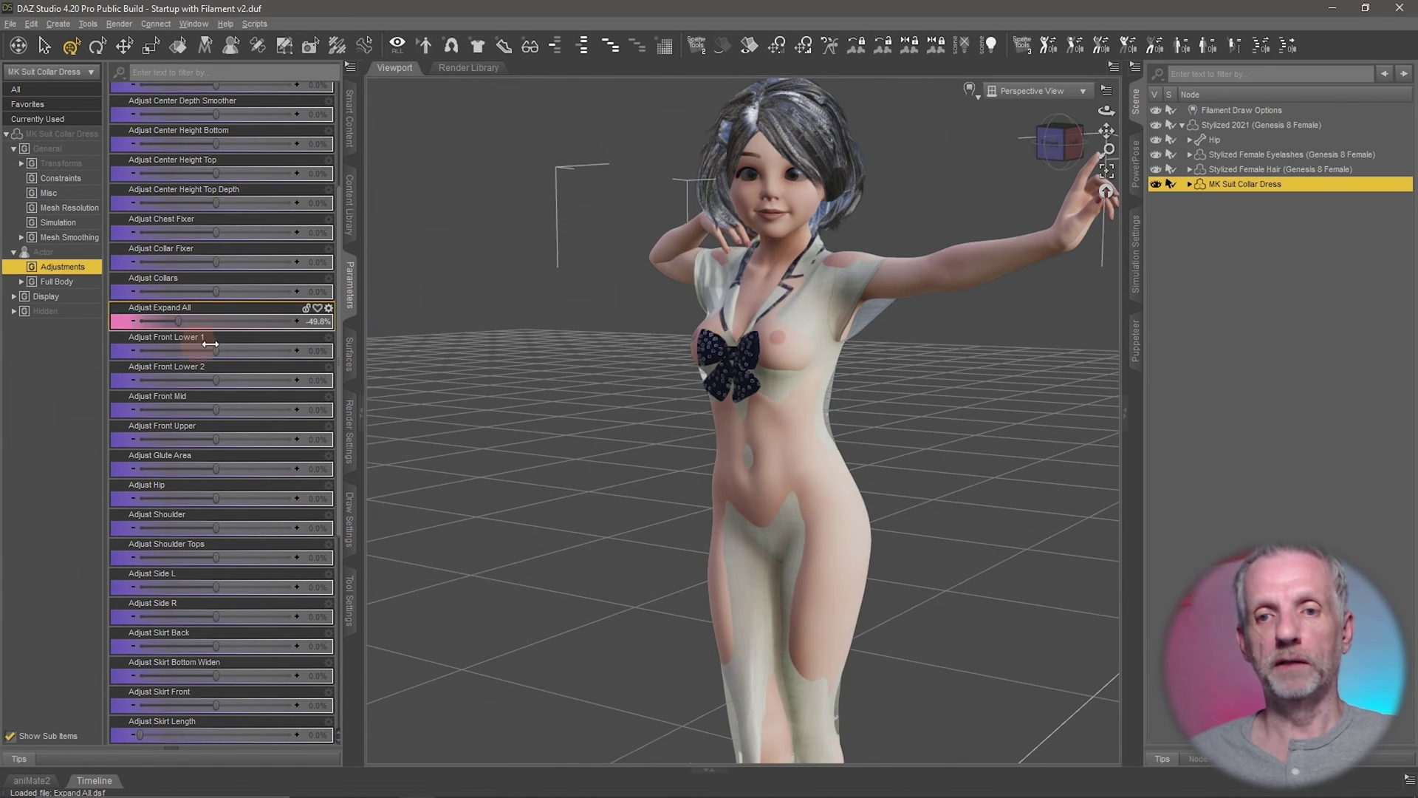
pyautogui.moveTo(244, 344); pyautogui.dragTo(248, 340)
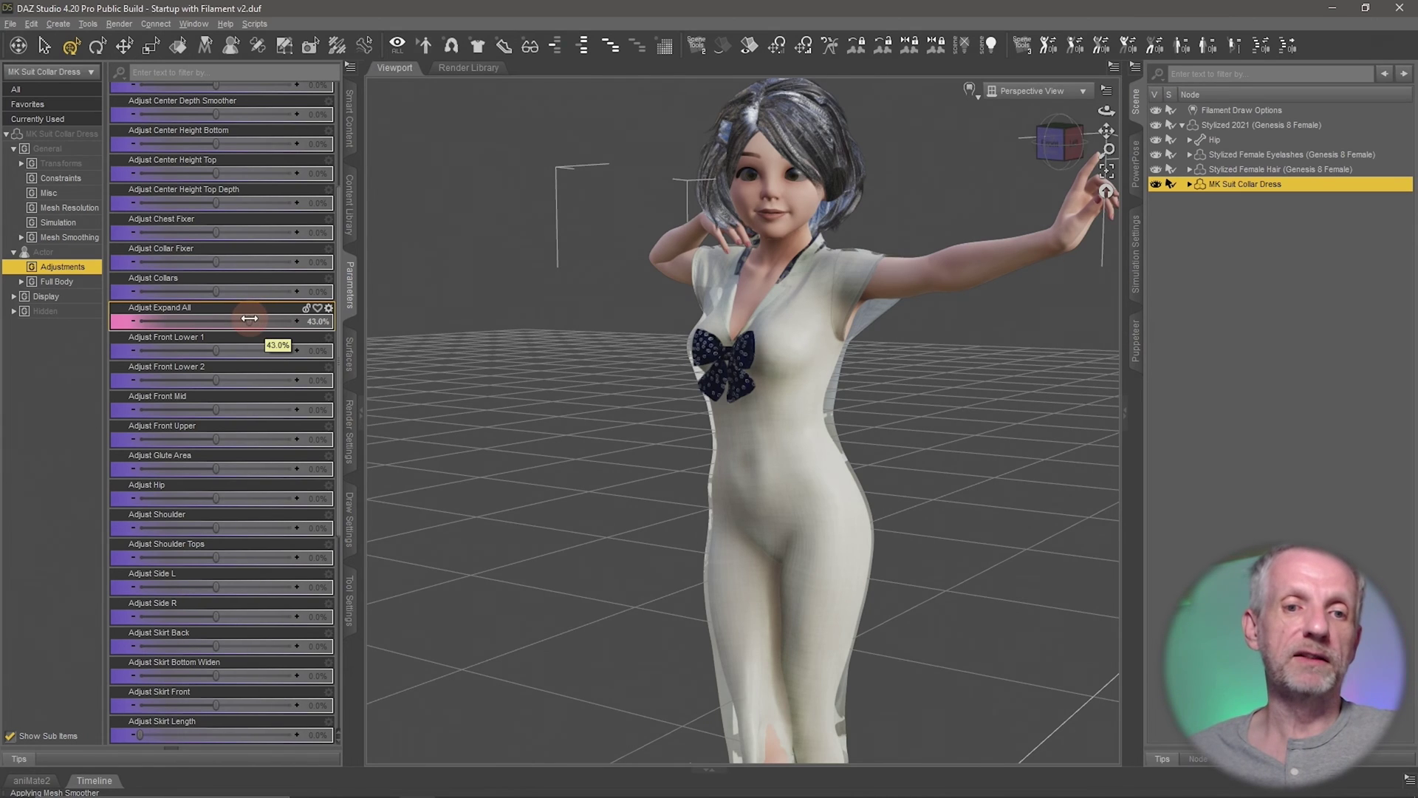
pyautogui.moveTo(249, 318); pyautogui.dragTo(302, 322)
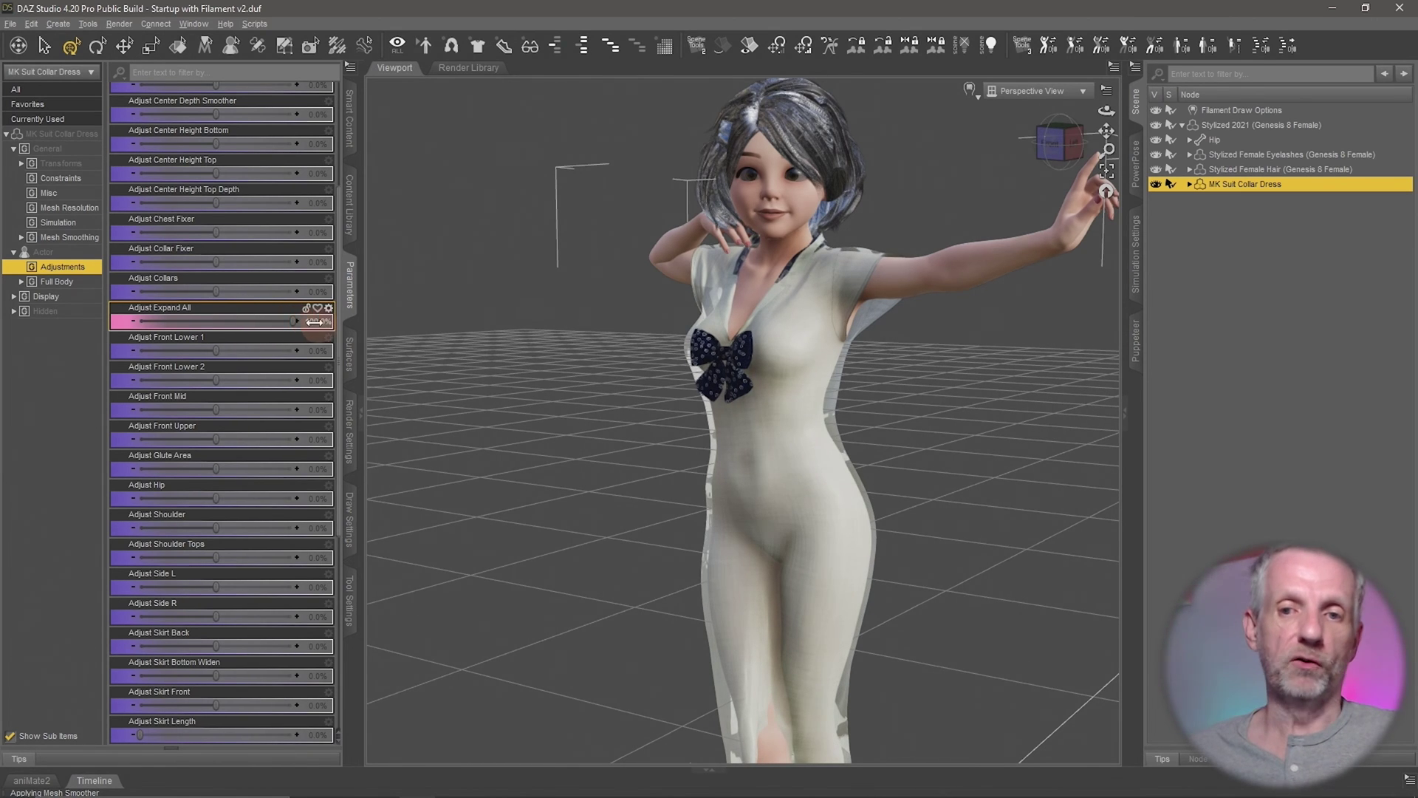
# Check the expanded dress's fit around the whole figure and readjust Adjust Expand All.
pyautogui.moveTo(608, 392)
pyautogui.mouseDown()
pyautogui.moveTo(649, 406)
pyautogui.moveTo(664, 421)
pyautogui.moveTo(653, 436)
pyautogui.moveTo(658, 421)
pyautogui.moveTo(707, 444)
pyautogui.moveTo(788, 451)
pyautogui.mouseUp()
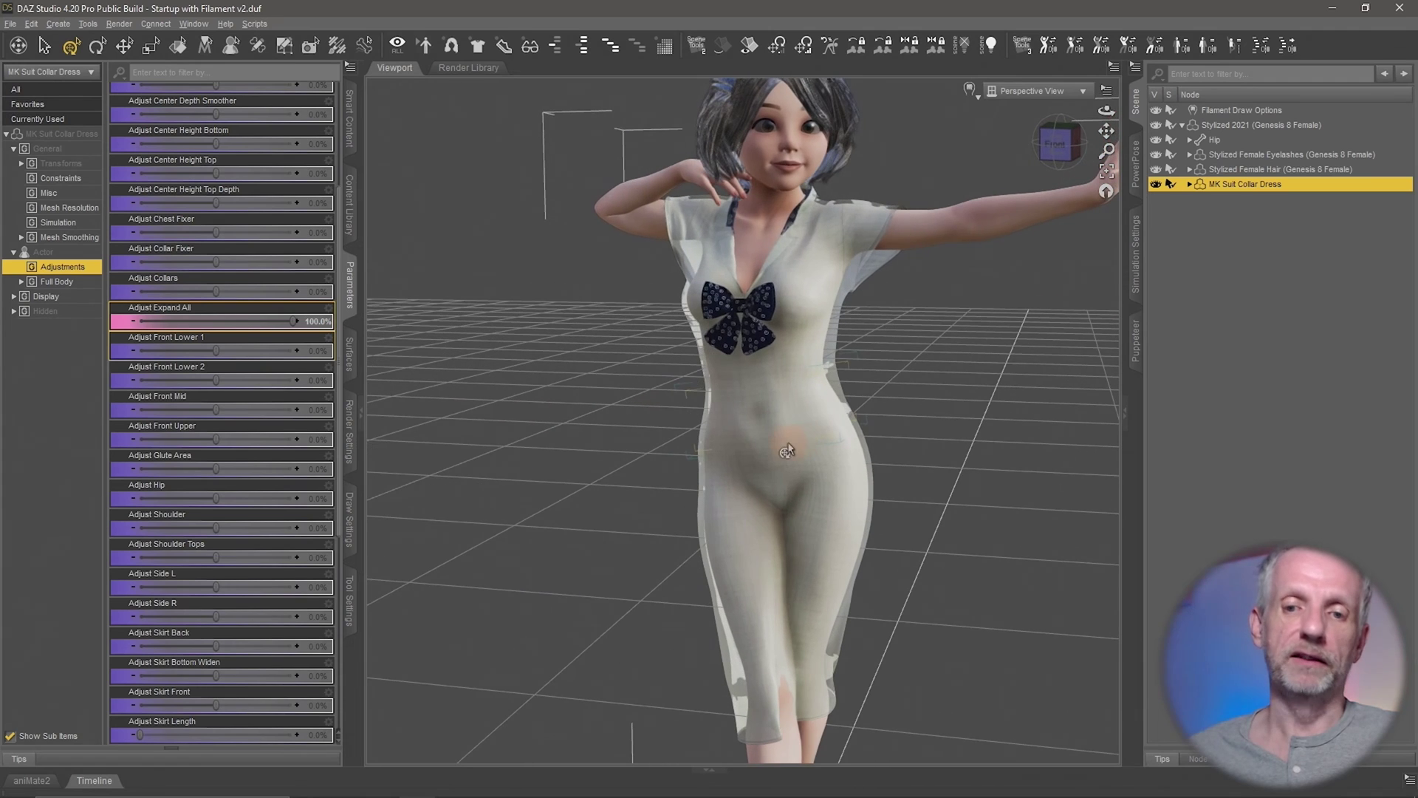
pyautogui.moveTo(794, 691); pyautogui.dragTo(713, 750)
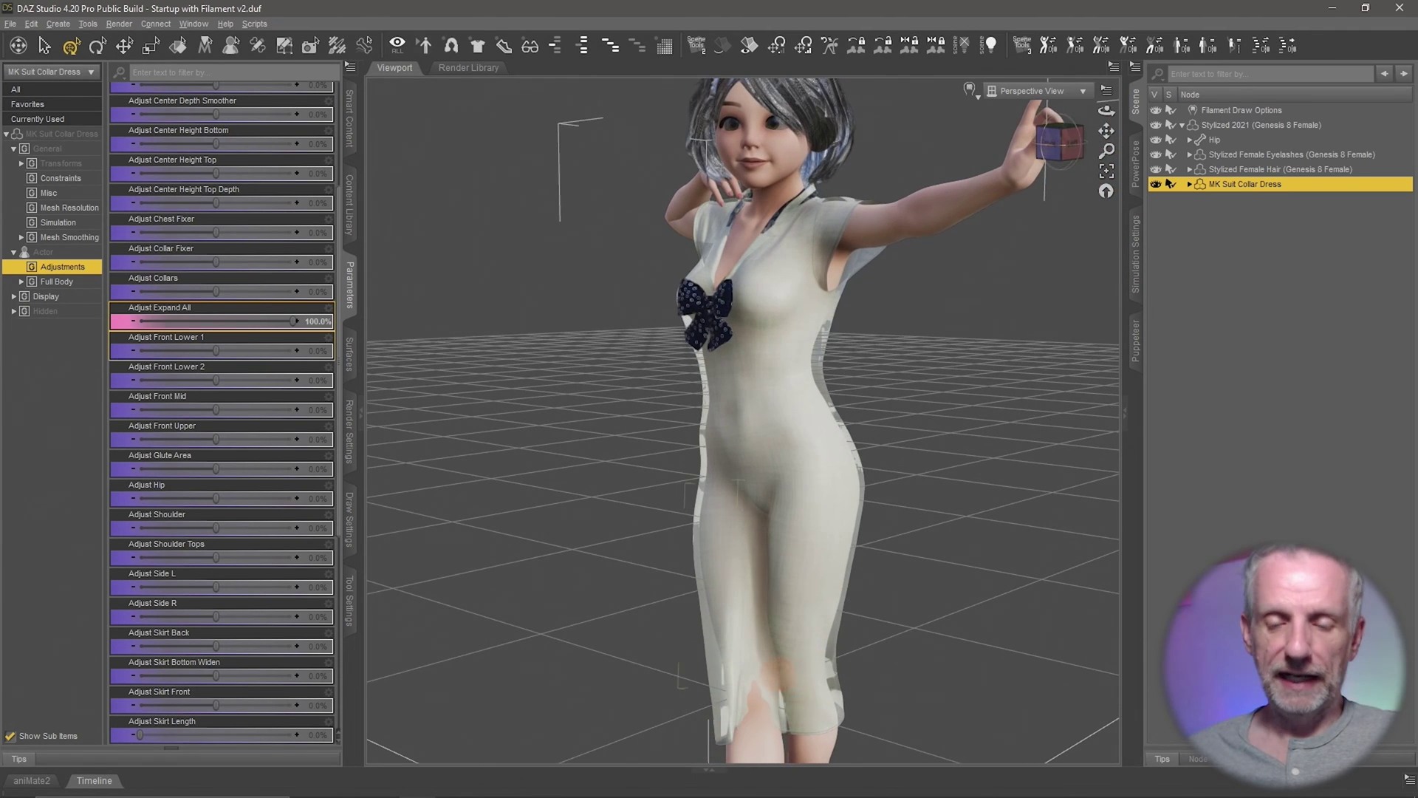
pyautogui.moveTo(772, 672); pyautogui.dragTo(774, 683)
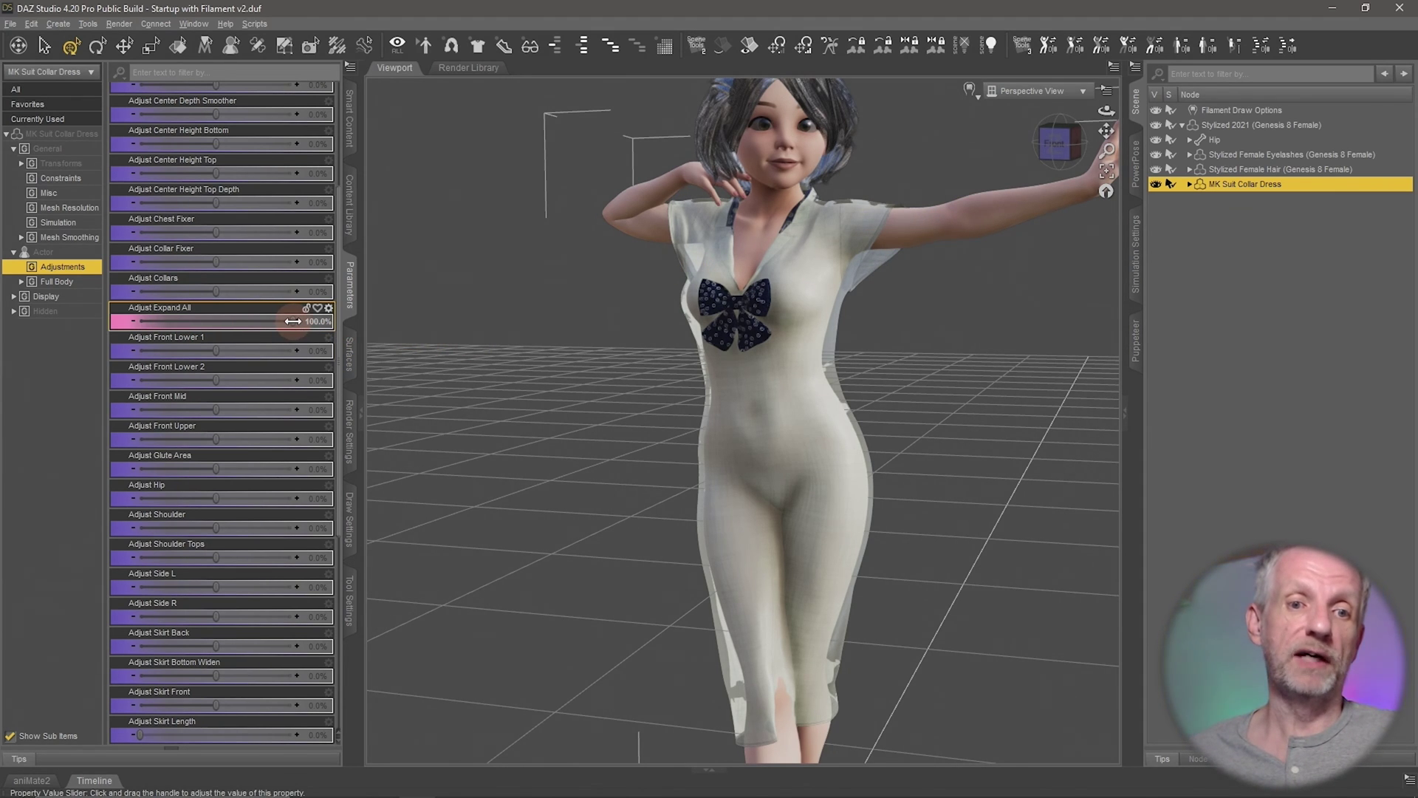
pyautogui.moveTo(231, 326); pyautogui.dragTo(321, 326)
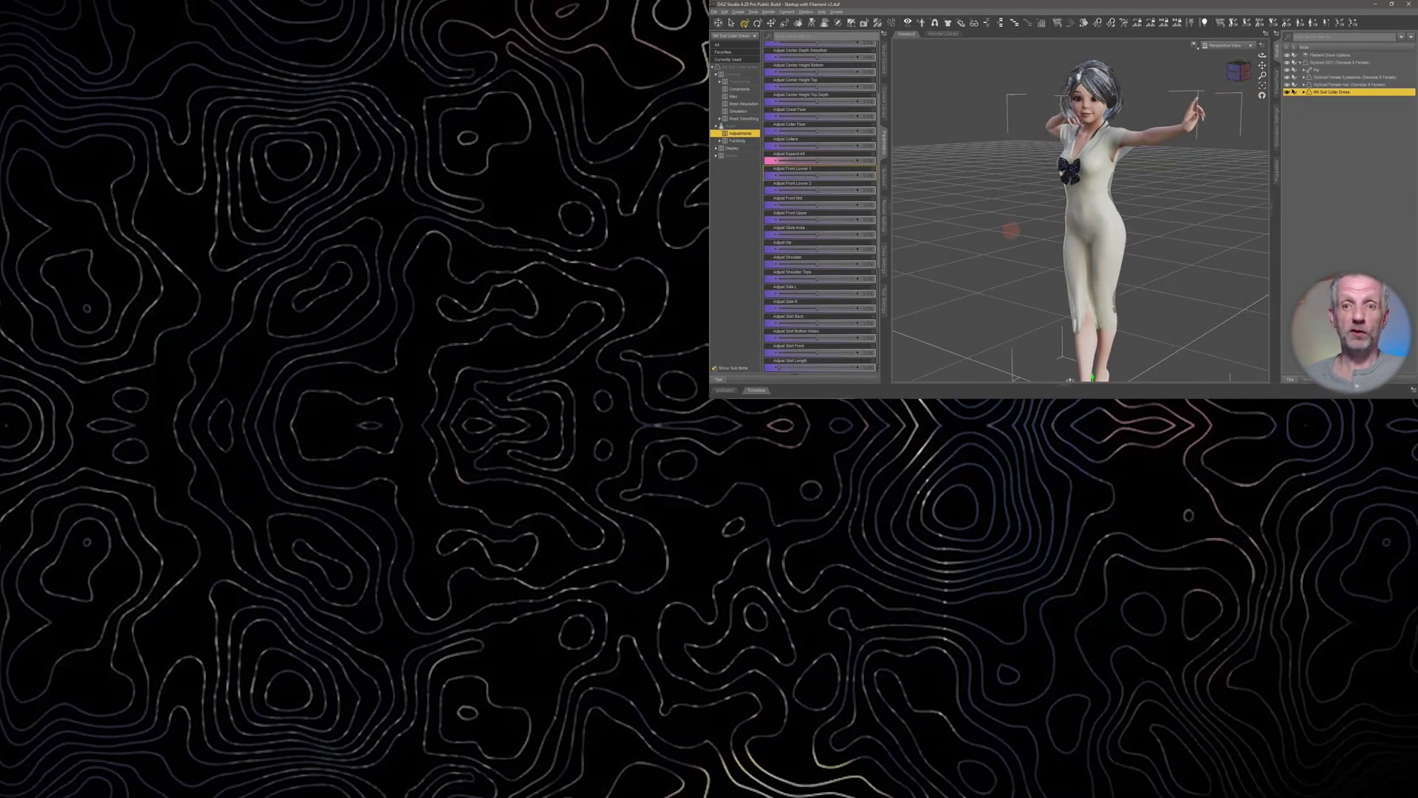
pyautogui.moveTo(1011, 230); pyautogui.dragTo(1017, 236, button='middle')
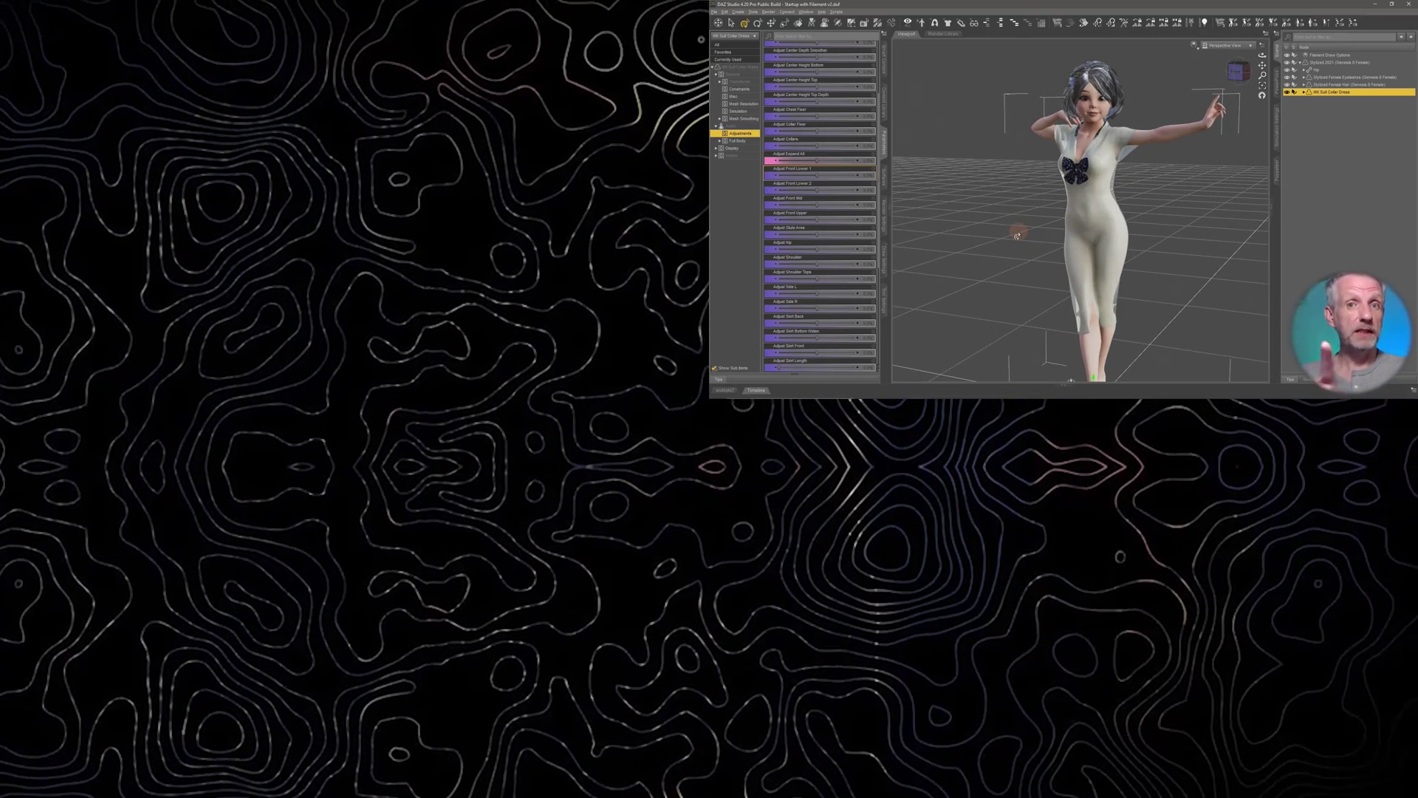